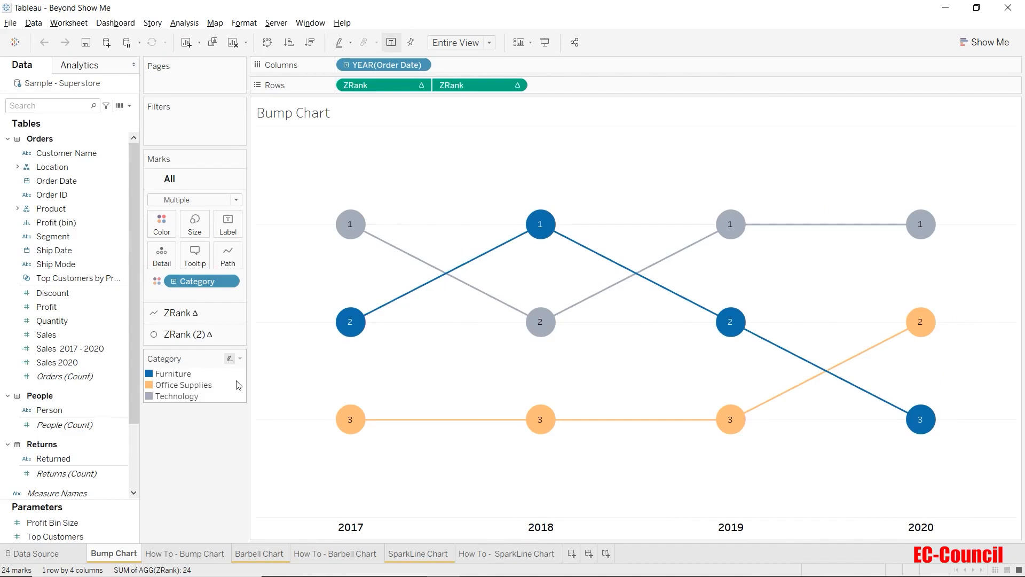
Step: Highlight the Furniture, Office Supplies and Technology lines of the bump chart one by one, and clear the highlighting
click(192, 375)
click(185, 384)
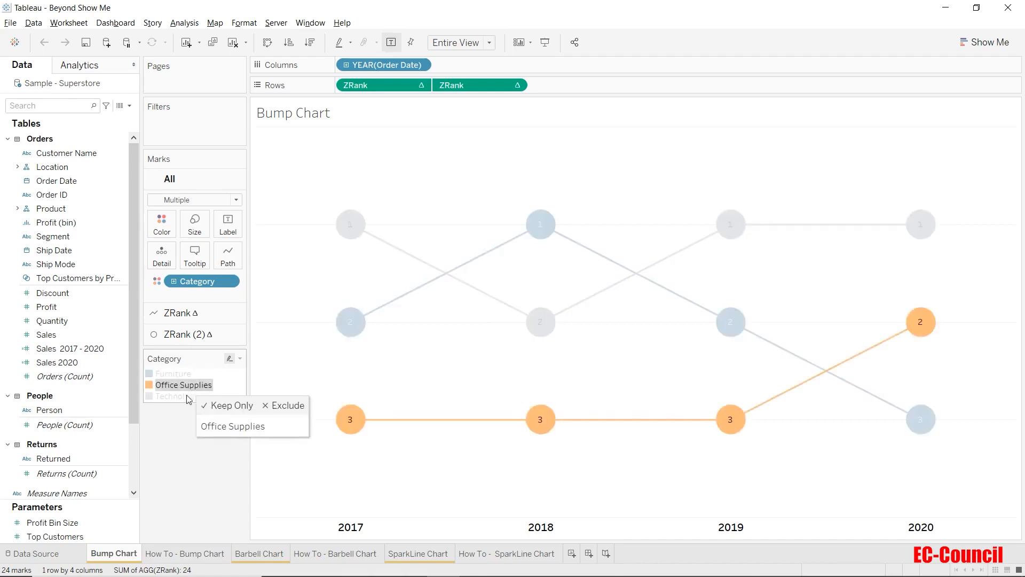
click(182, 396)
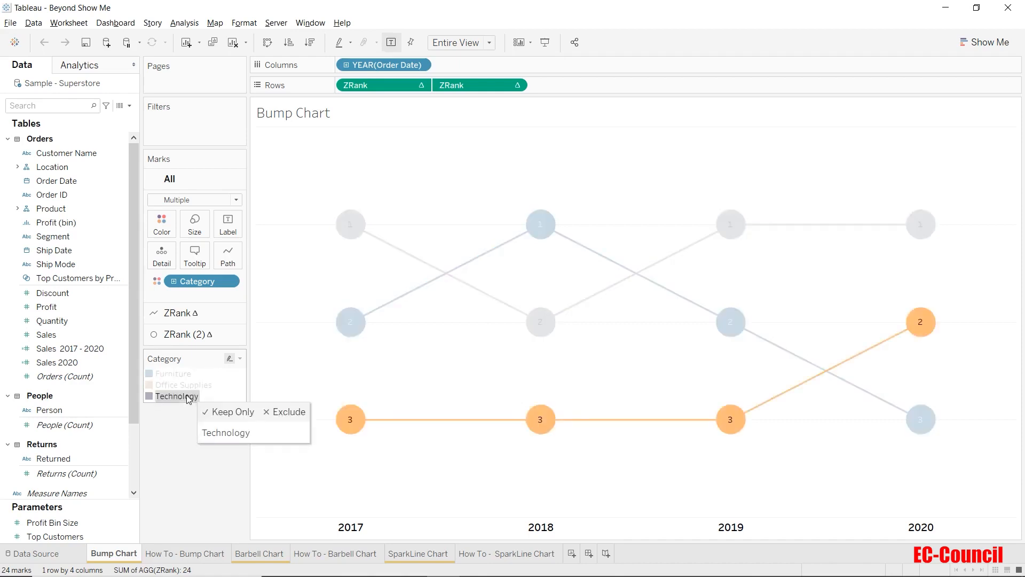
click(185, 426)
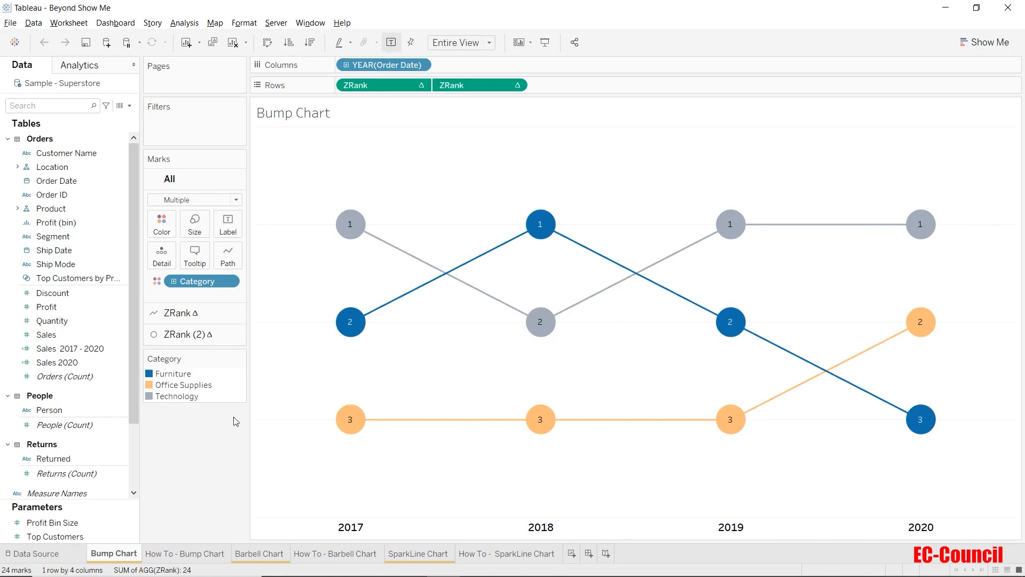
click(173, 374)
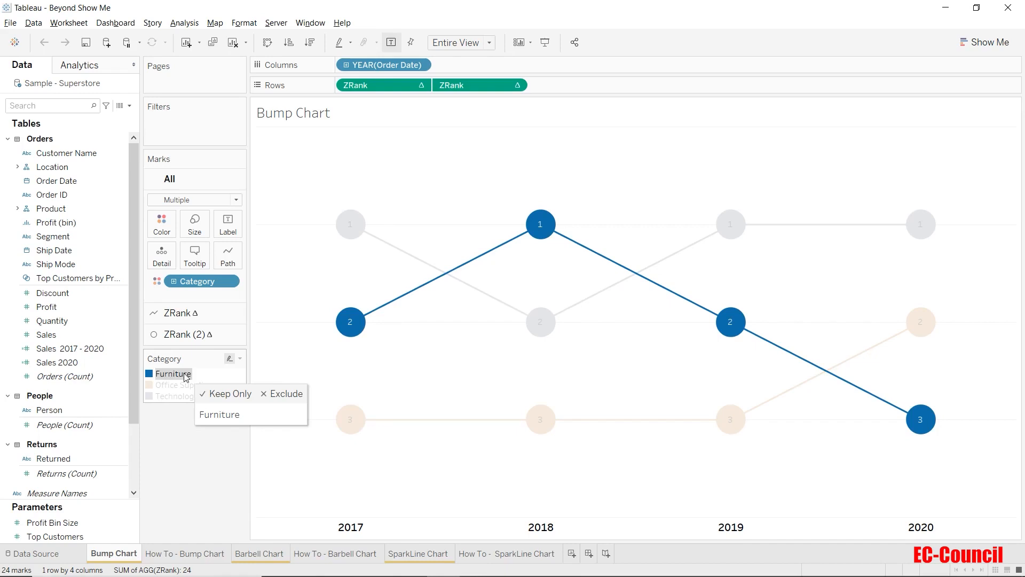
click(181, 387)
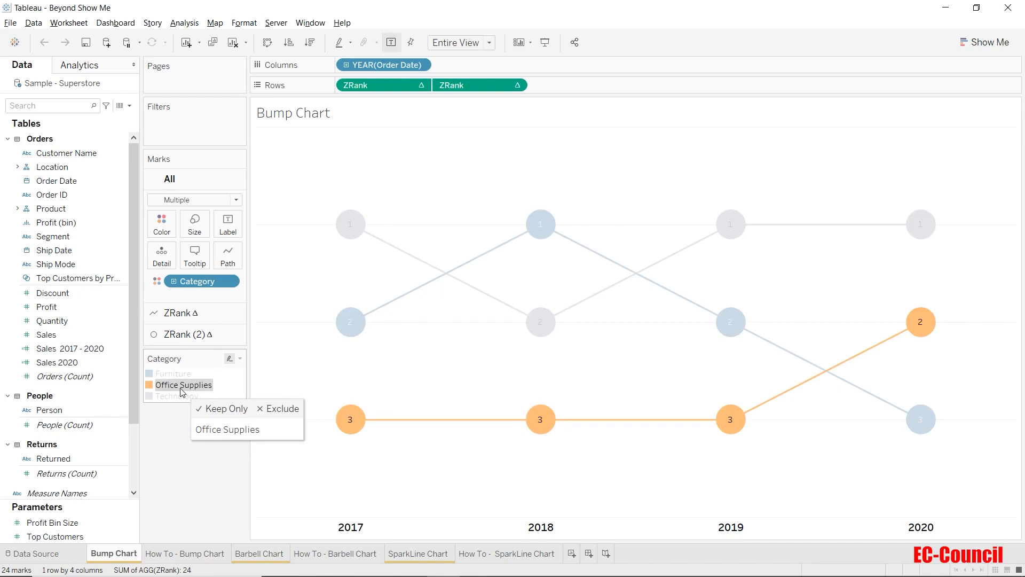
click(181, 397)
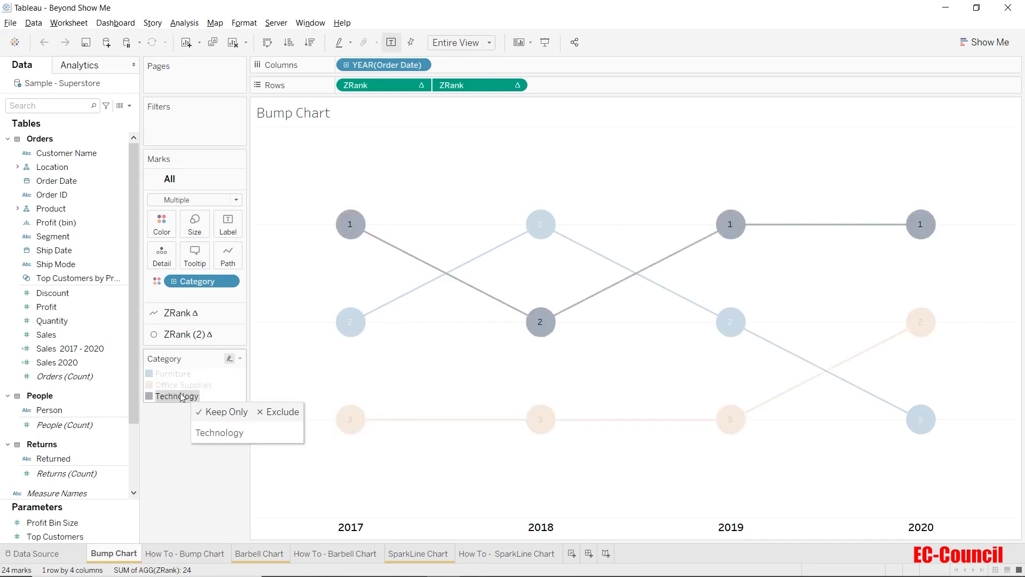
click(180, 436)
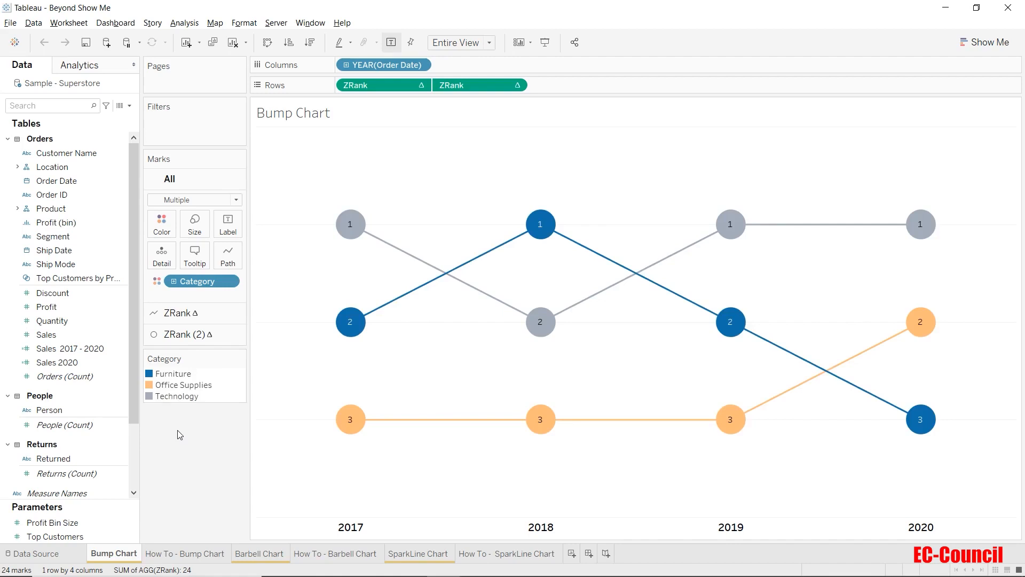
Step: Examine the category rankings for 2017, 2018, 2019 and 2020 by highlighting each year's marks, and clear the selection
click(344, 527)
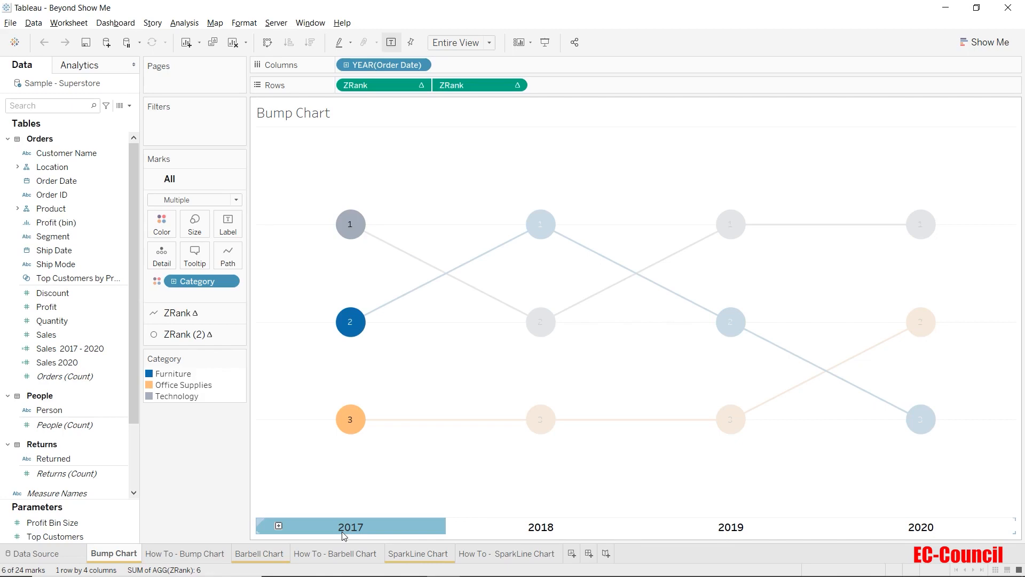
click(612, 528)
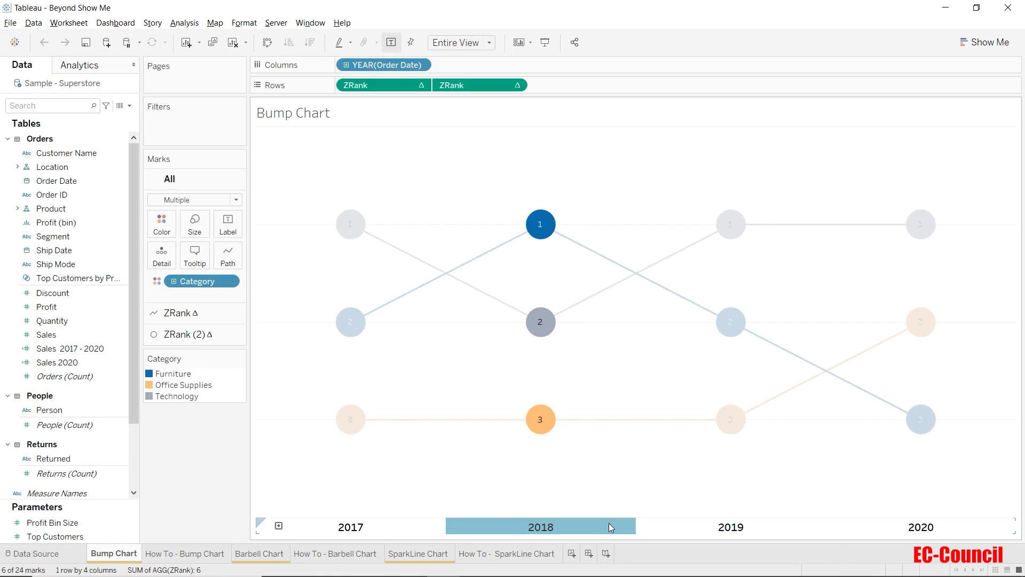
click(611, 527)
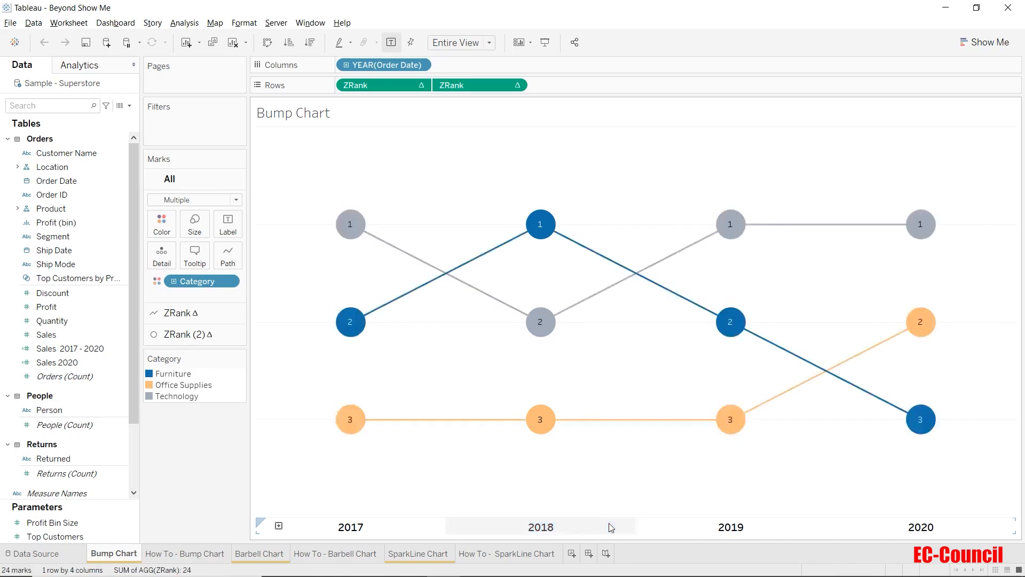
click(774, 530)
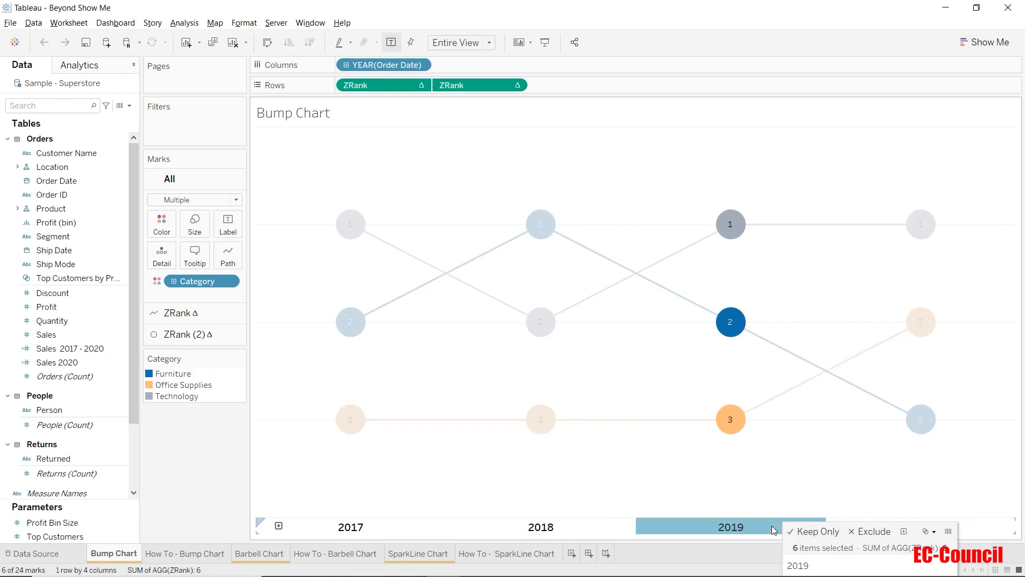
click(975, 525)
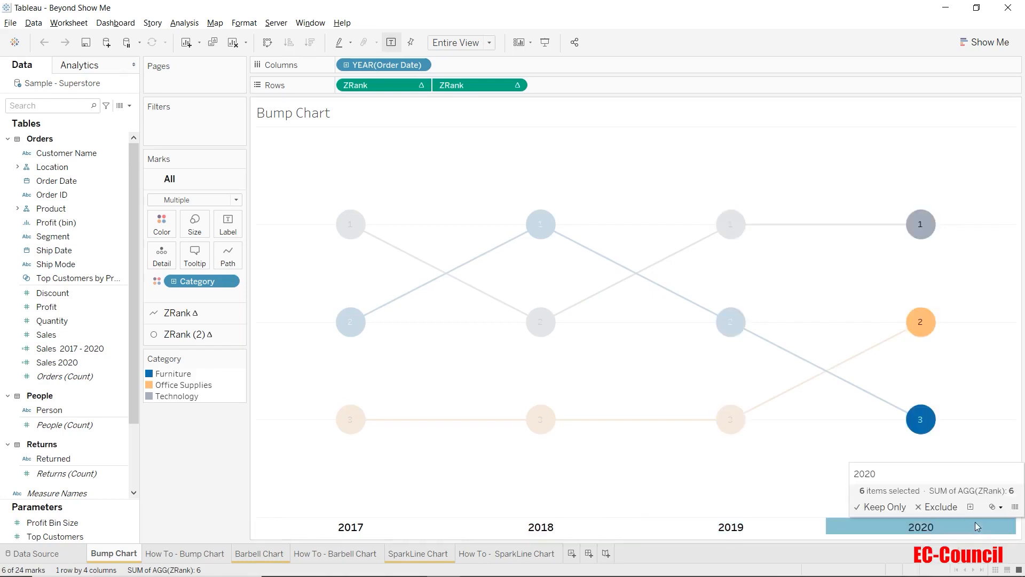
click(806, 492)
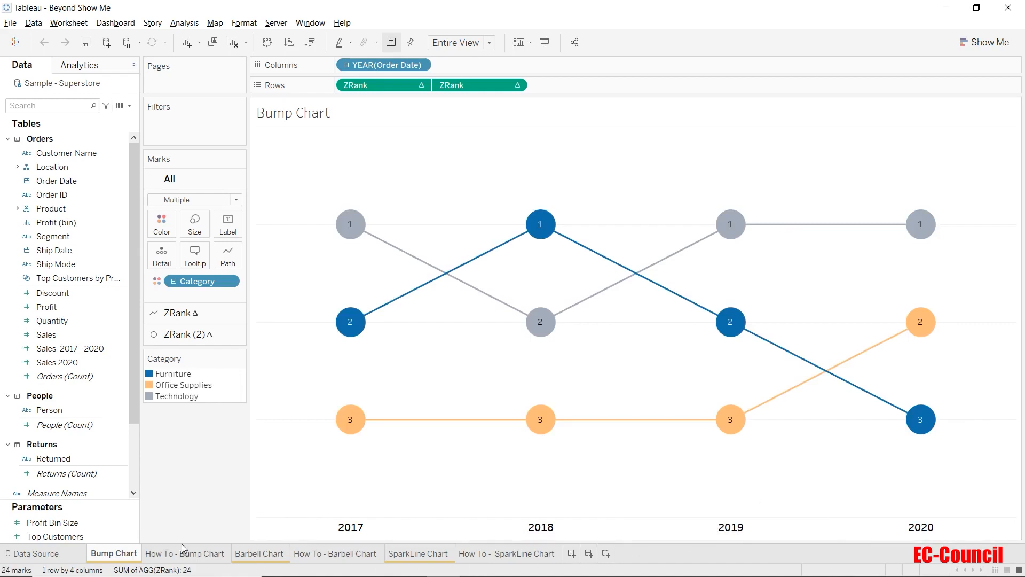
Step: Switch to the How To - Bump Chart sheet and place Order Date by year on Columns
mouse_move(185, 554)
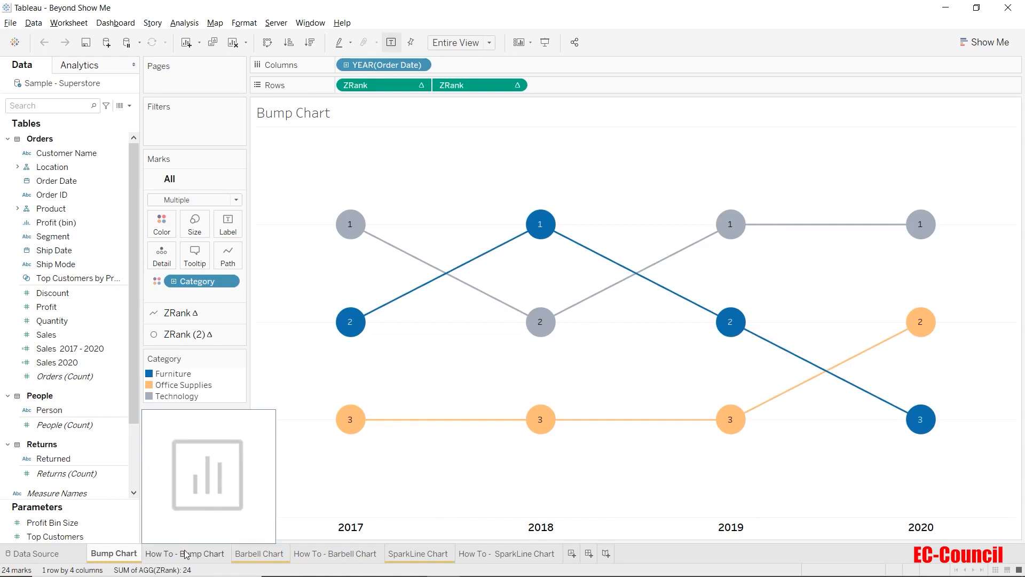
click(185, 554)
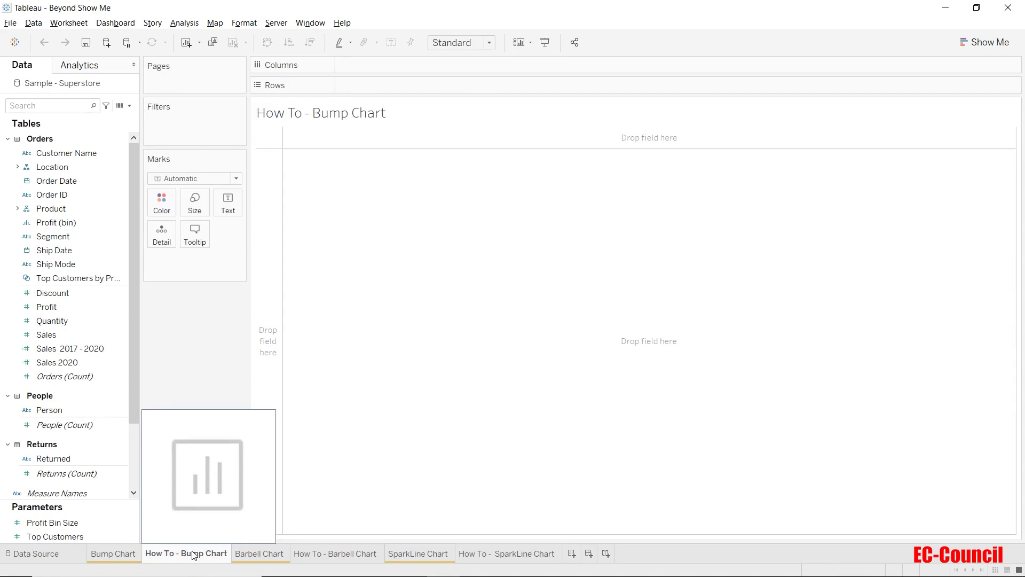
click(83, 181)
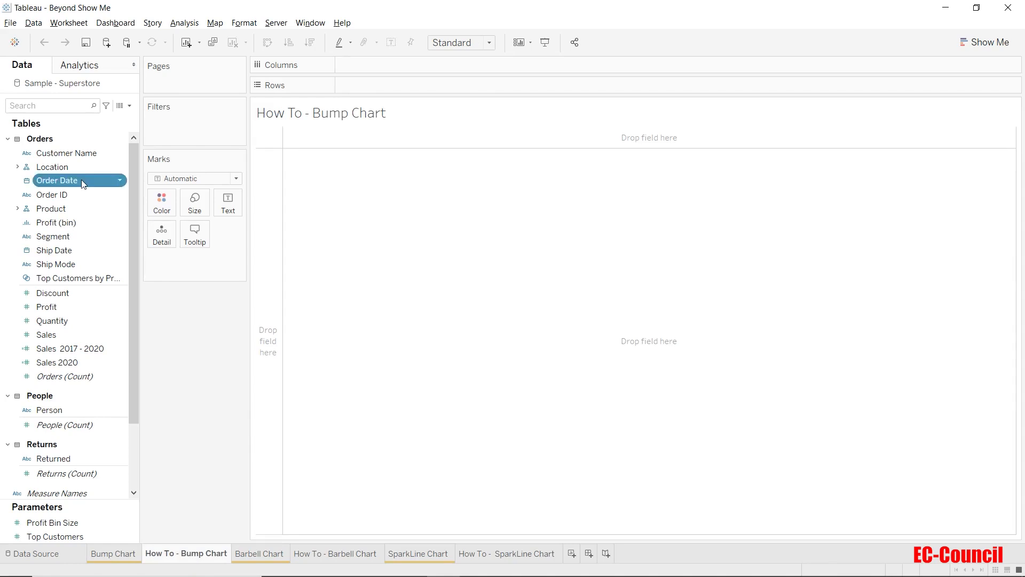
drag(82, 179, 406, 71)
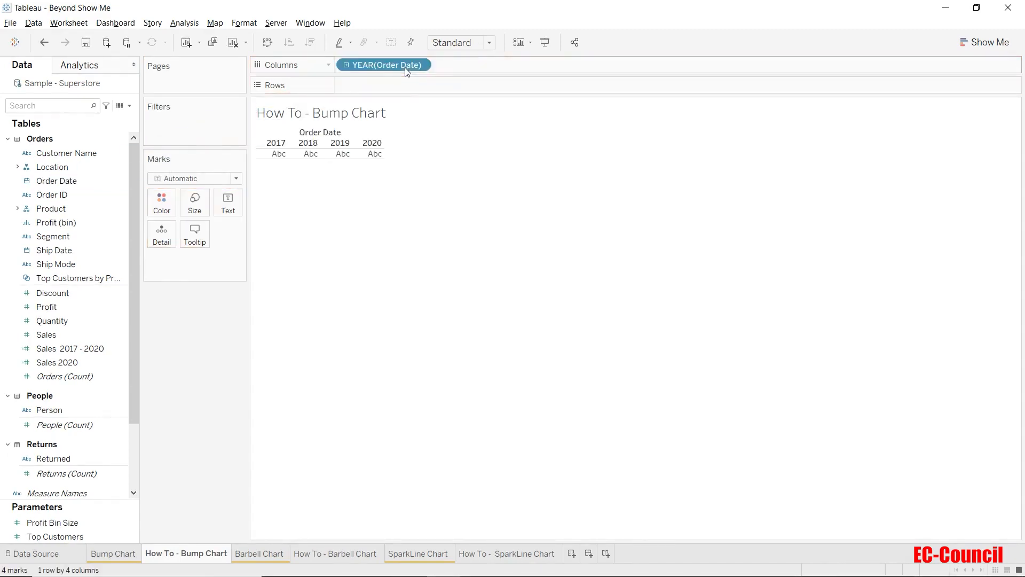
Step: Fit the chart to Entire View and colour the marks by the product Category
click(473, 44)
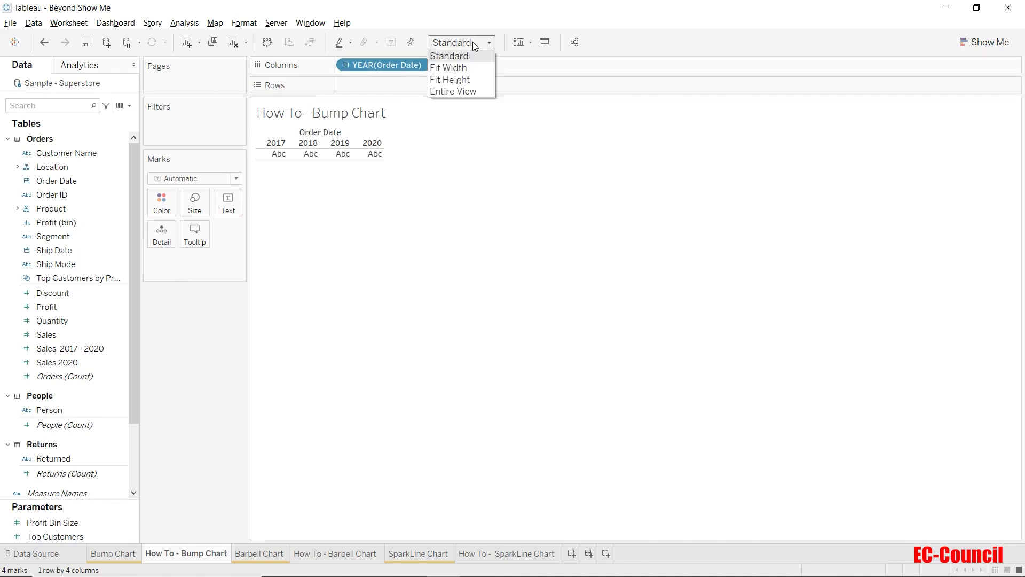
click(475, 92)
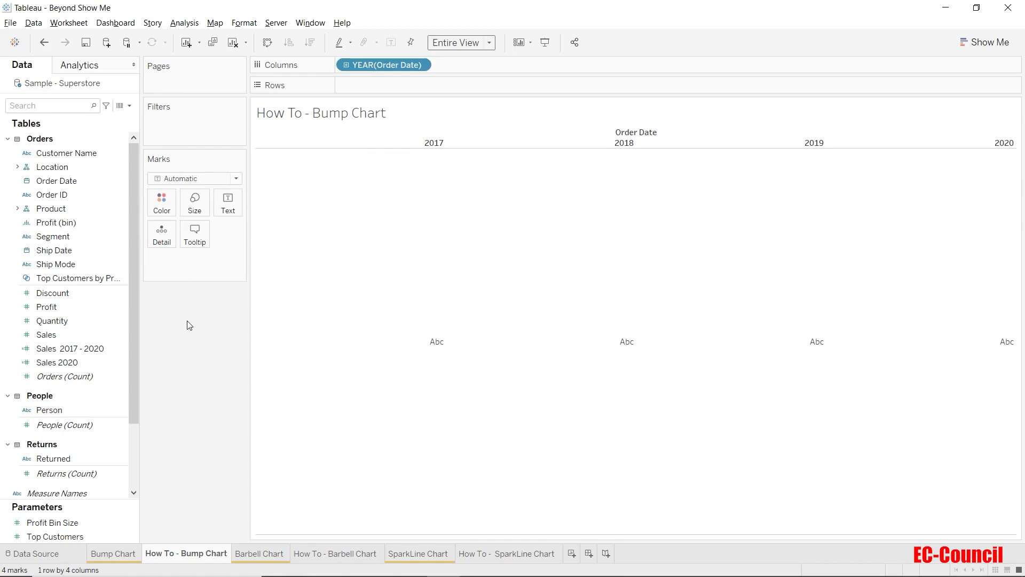
click(17, 208)
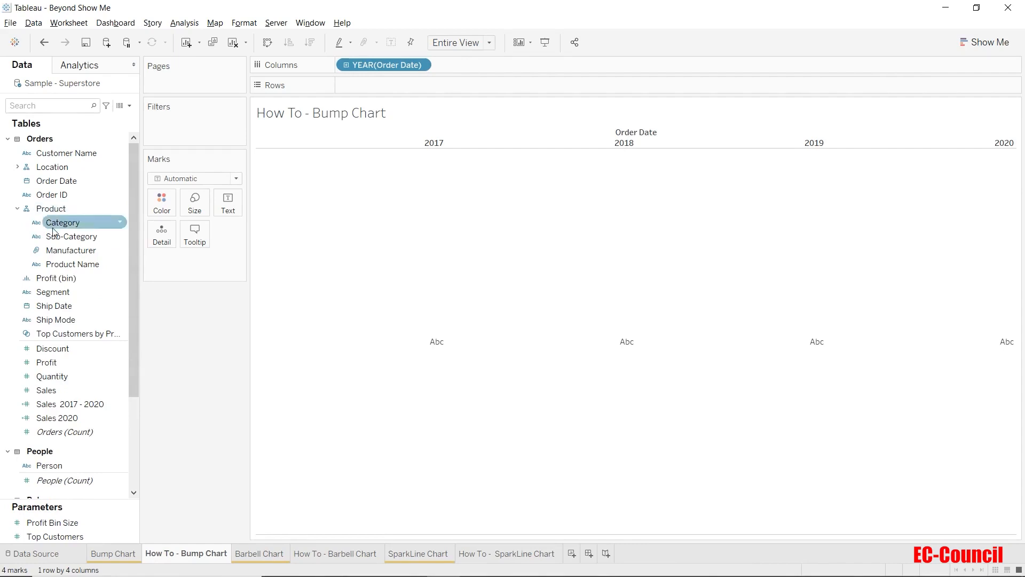
drag(80, 223, 161, 206)
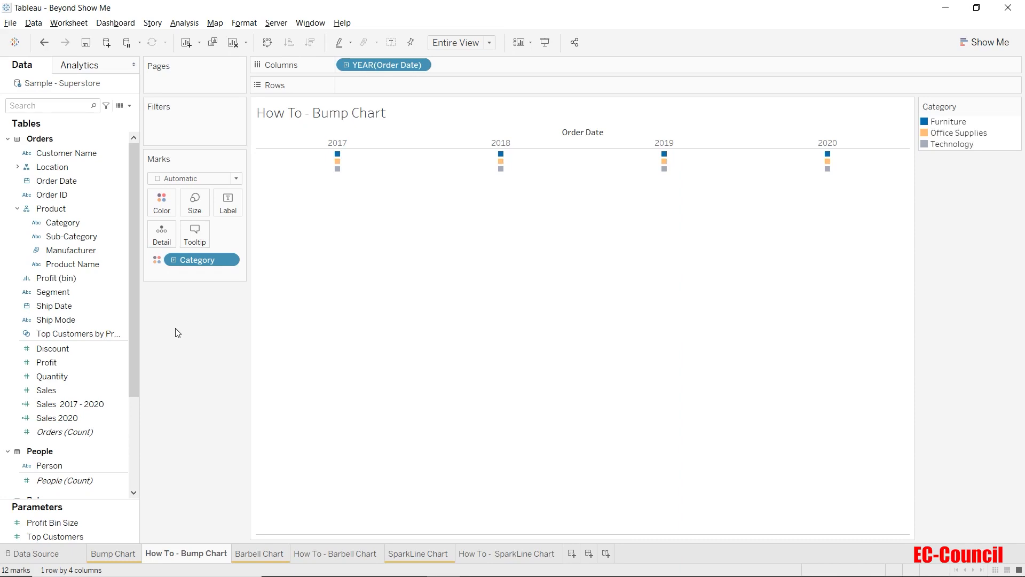
Step: Create a calculated field with the formula rank(sum([Sales]))
scroll(111, 371, down, 3)
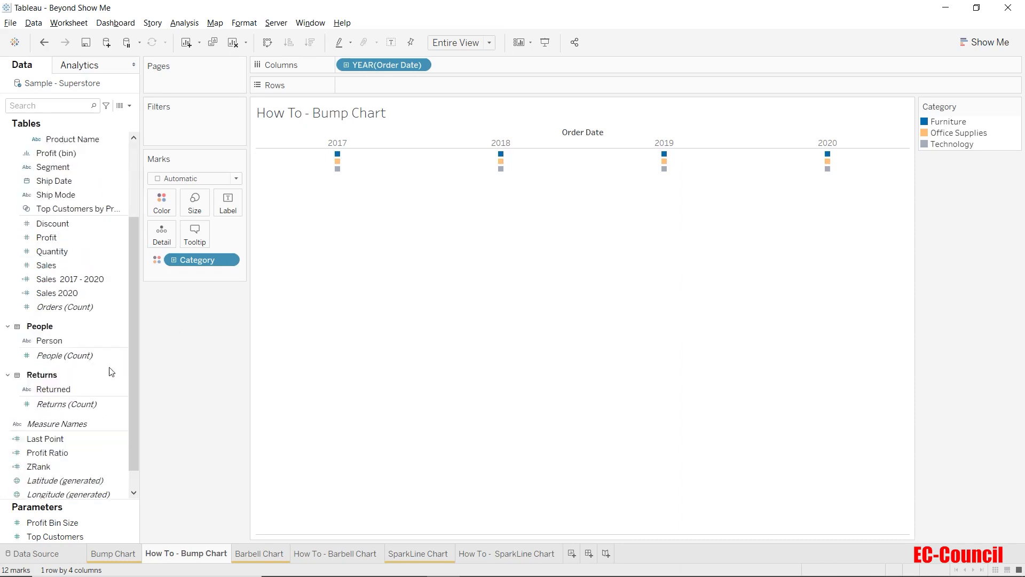
scroll(111, 372, down, 1)
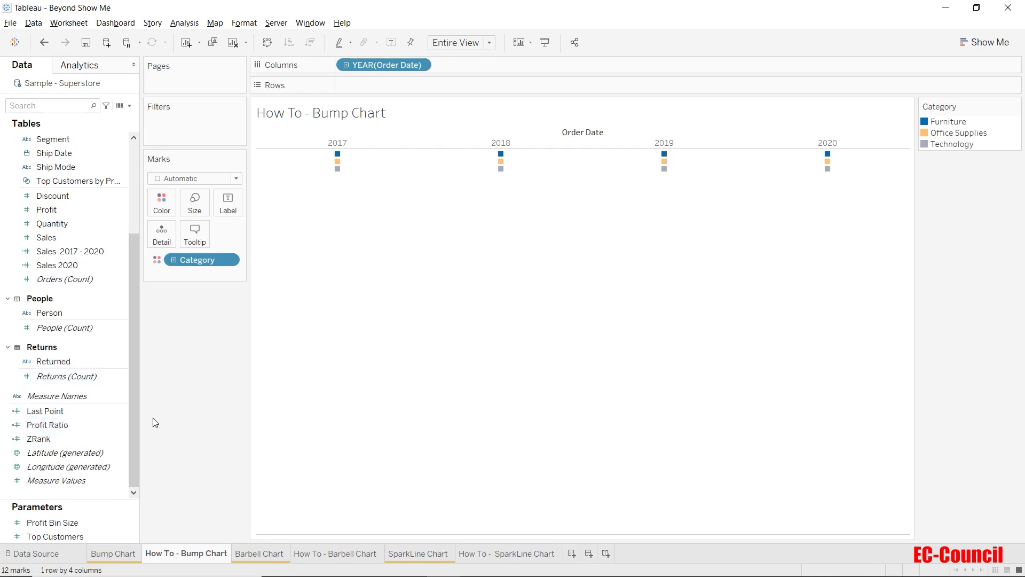
scroll(98, 406, up, 5)
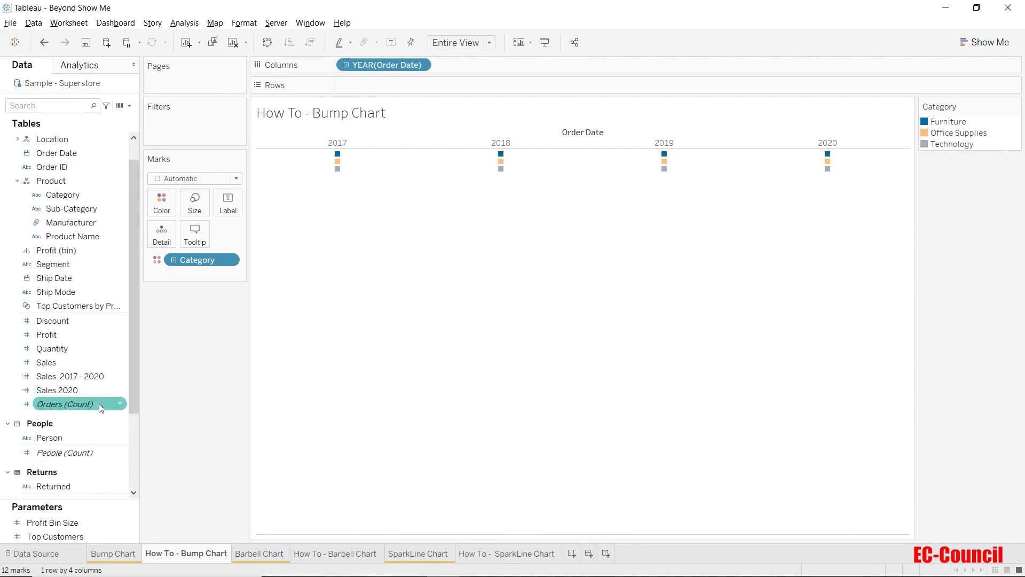
click(130, 106)
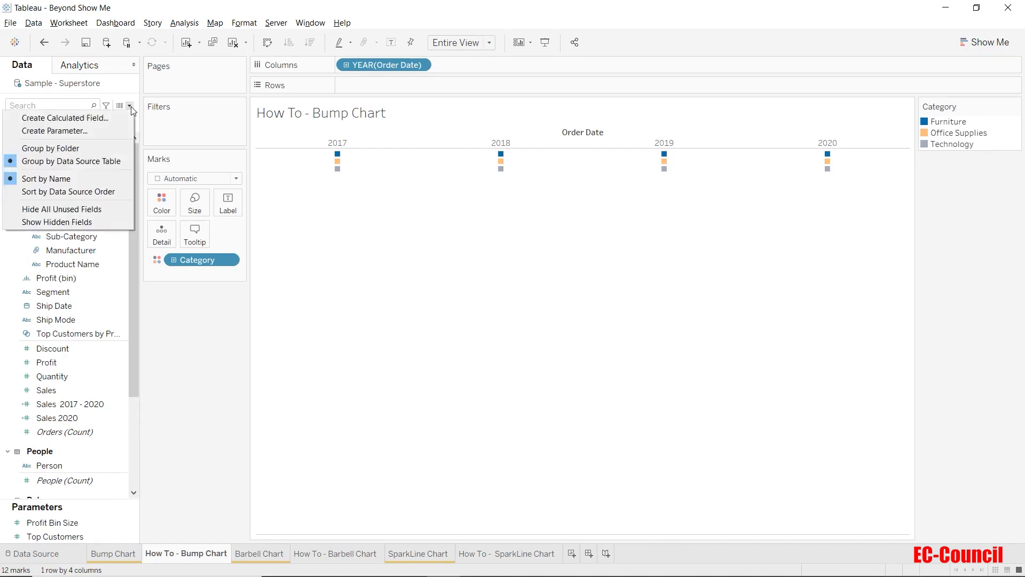
click(79, 117)
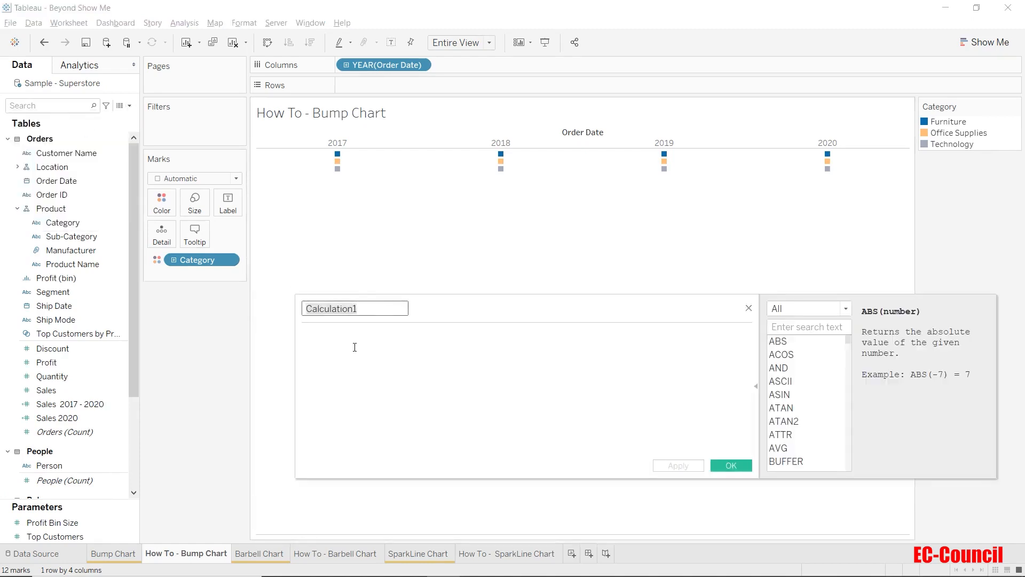
click(354, 347)
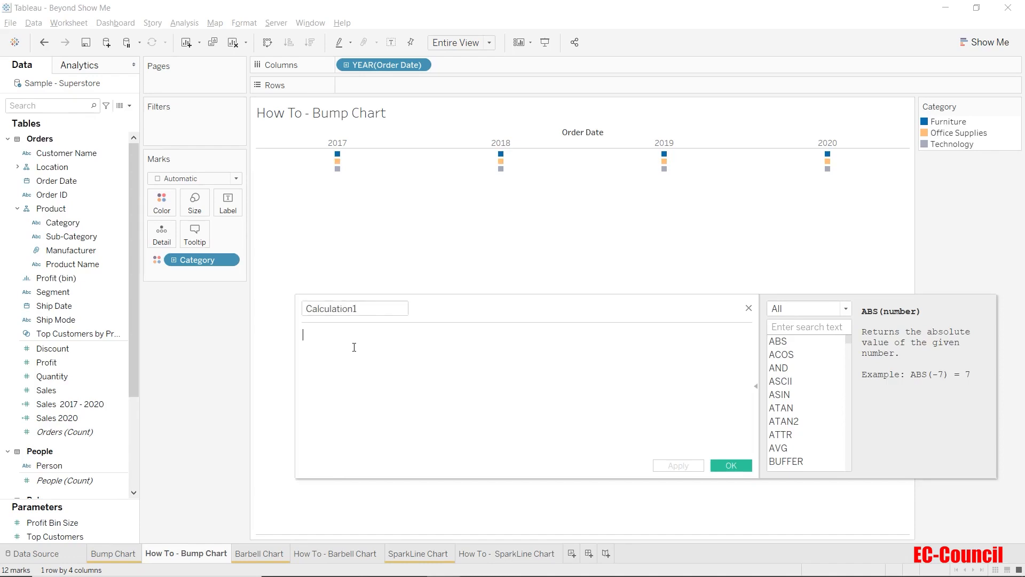
text(rank()
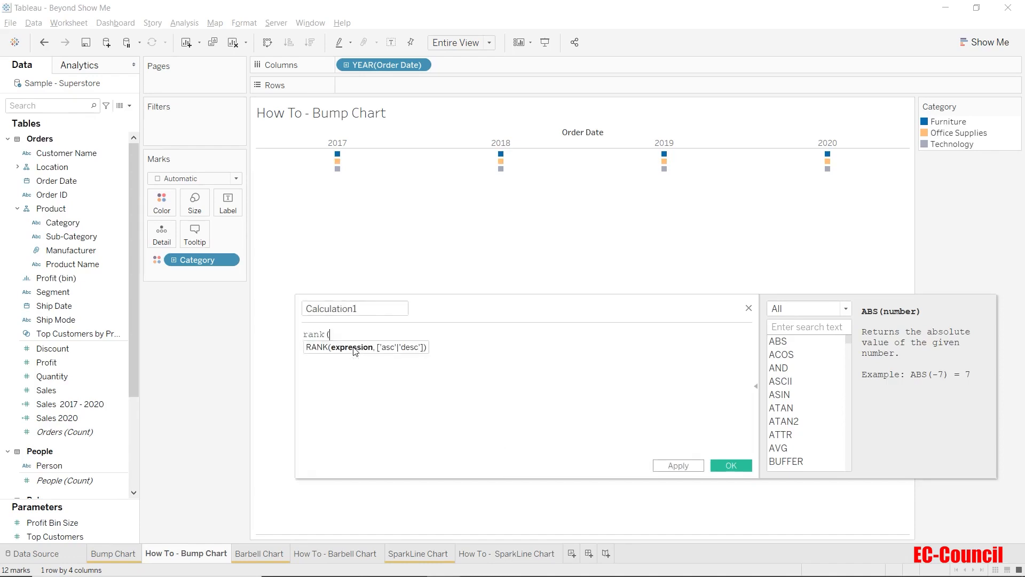
text(sum()
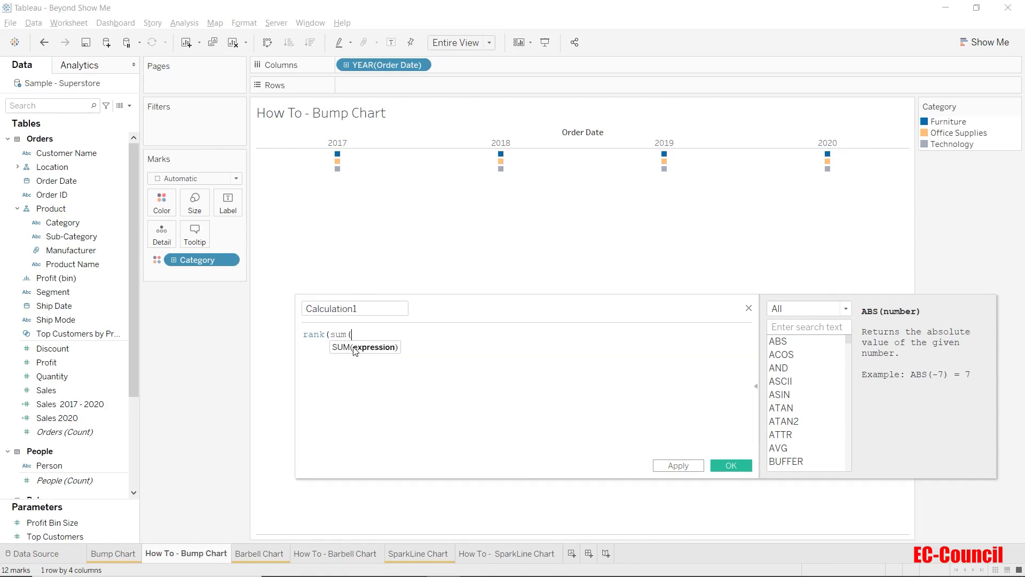
text(sales)
key(Return)
text()))
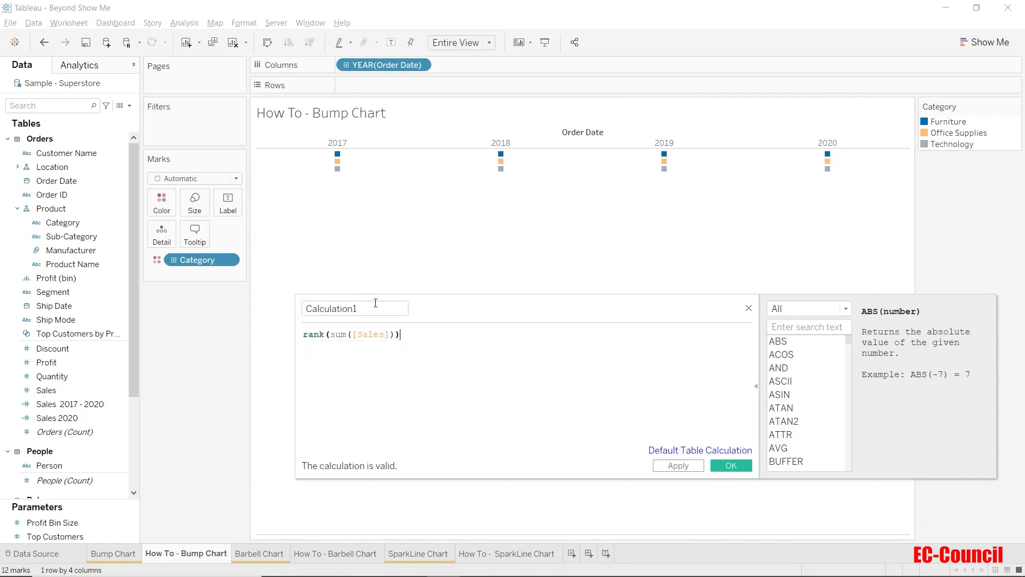
Step: Name the calculated field rank and save it
drag(357, 308, 248, 303)
text(rank)
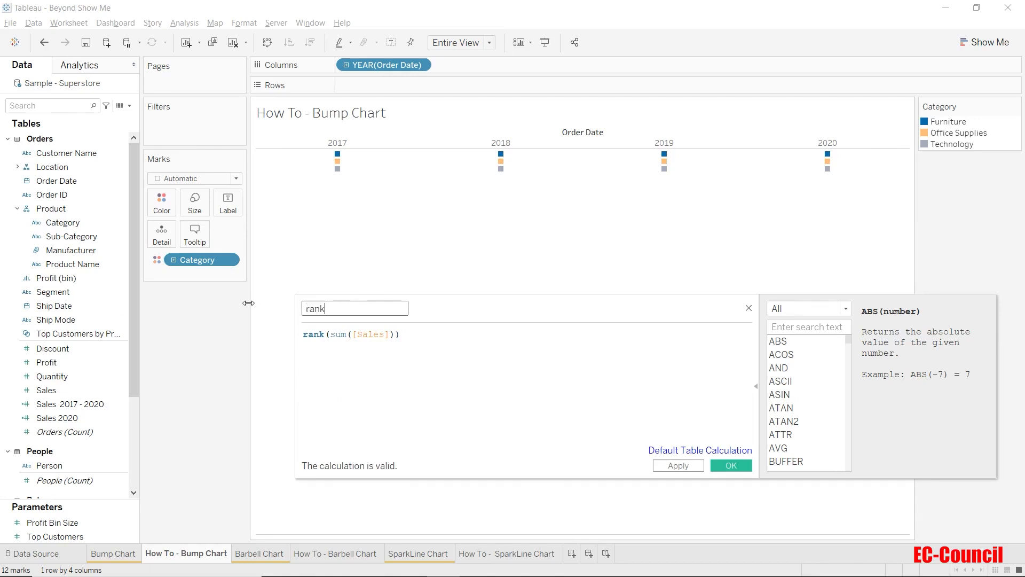
click(460, 400)
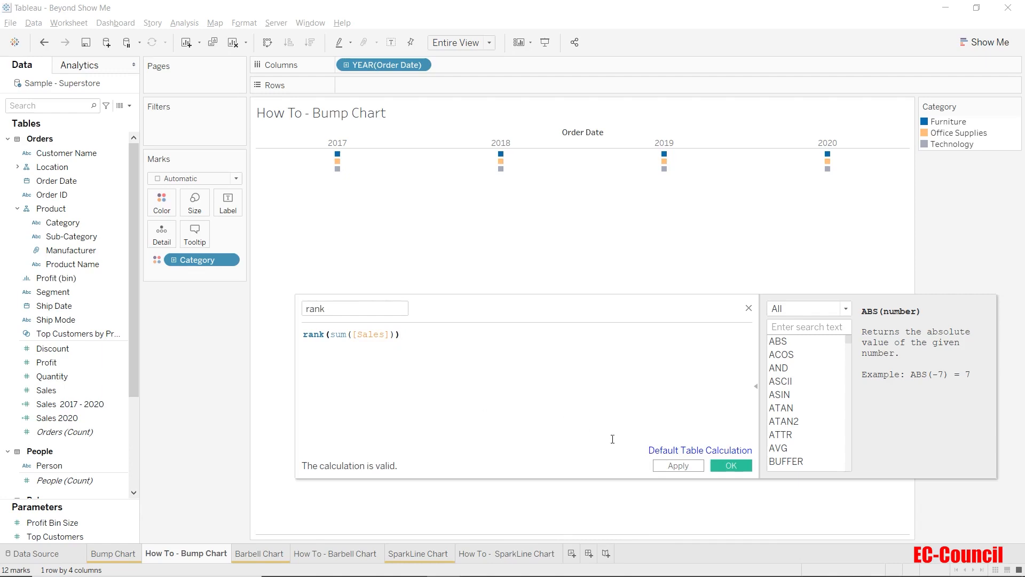
click(730, 468)
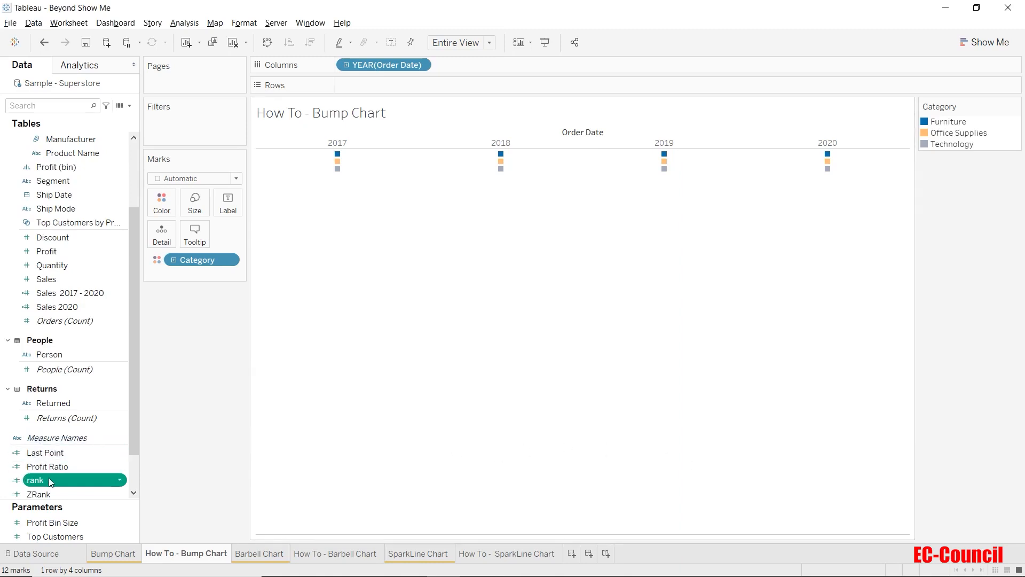
Step: Place the rank field on Rows and set its table calculation to compute using Category
drag(50, 477, 385, 88)
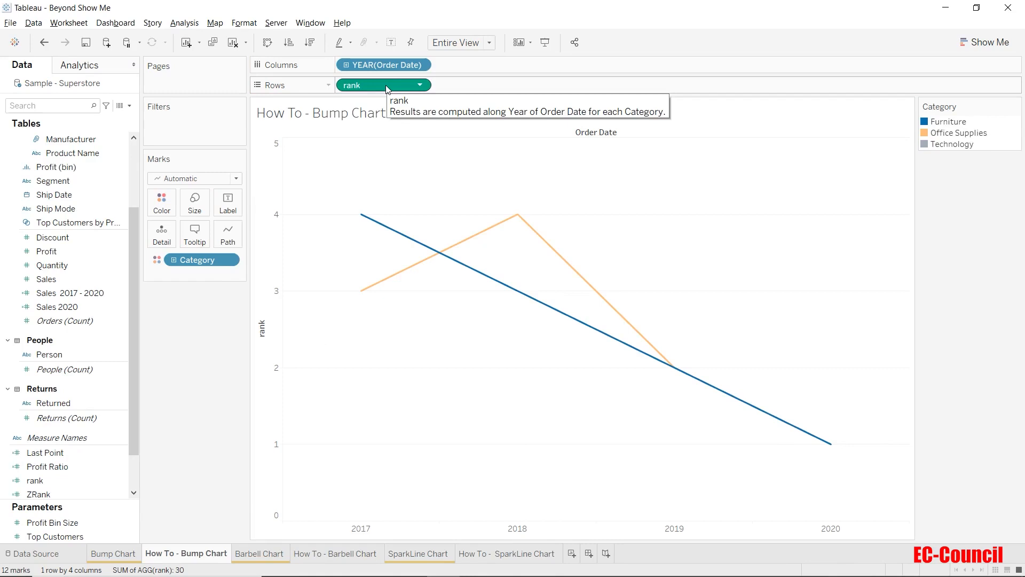
click(420, 85)
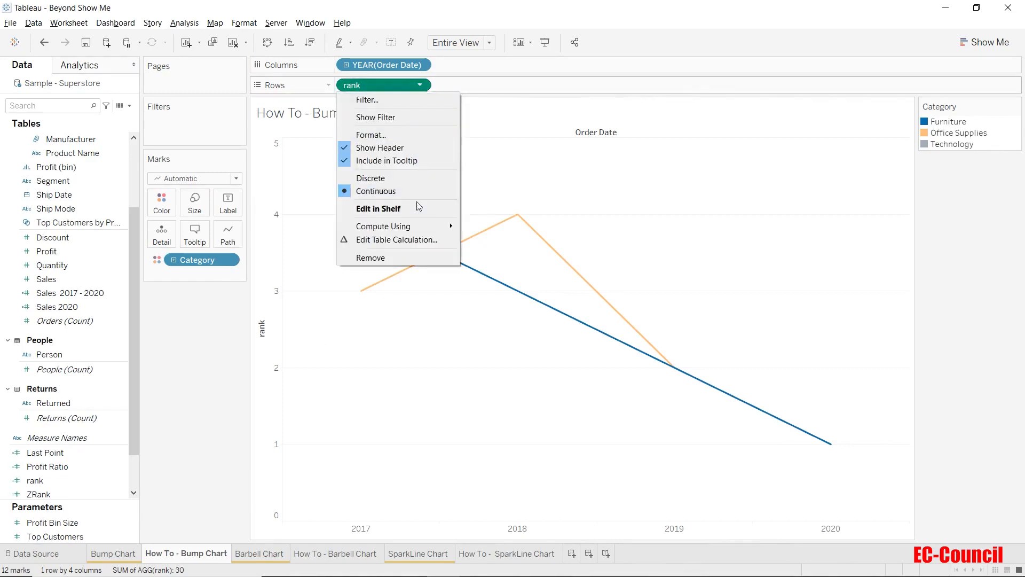
mouse_move(418, 229)
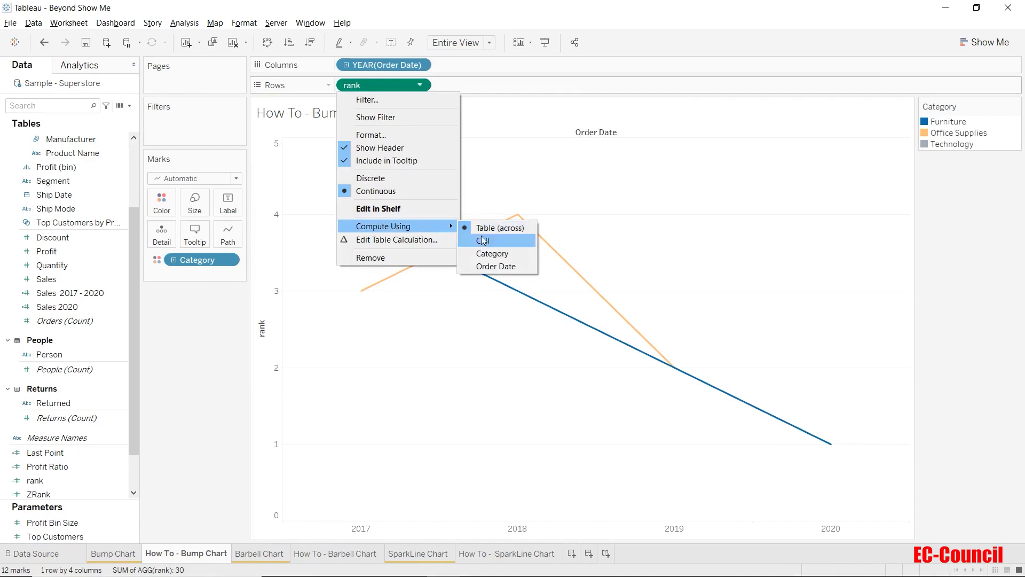
click(484, 255)
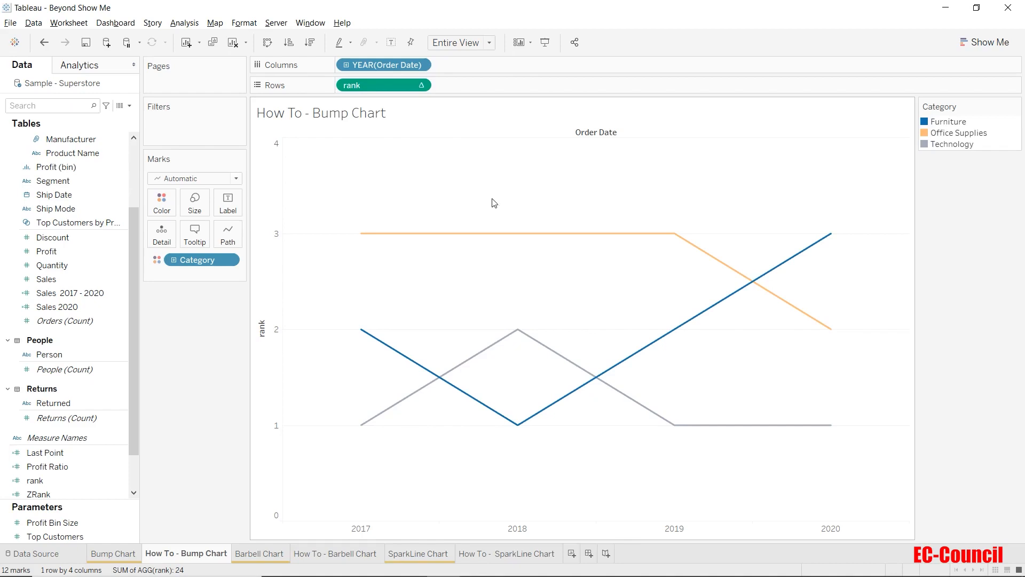
Step: Reverse the scale of the rank axis
right_click(278, 198)
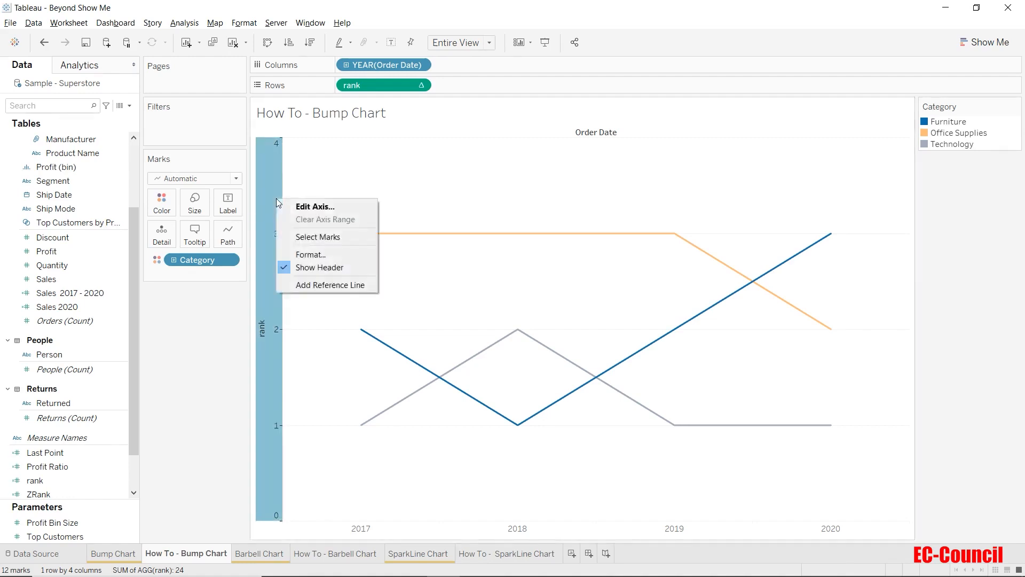
click(306, 207)
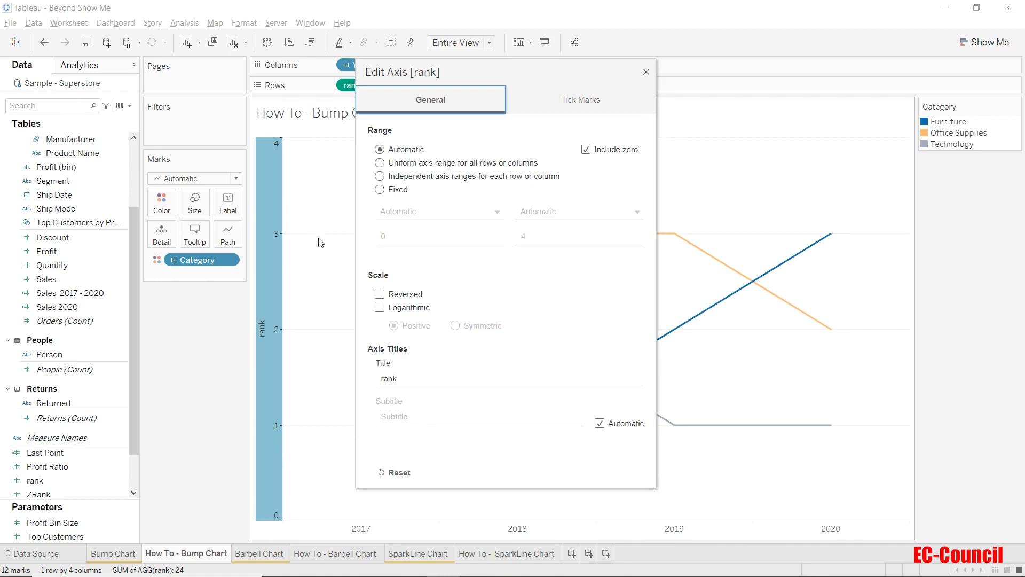
click(379, 294)
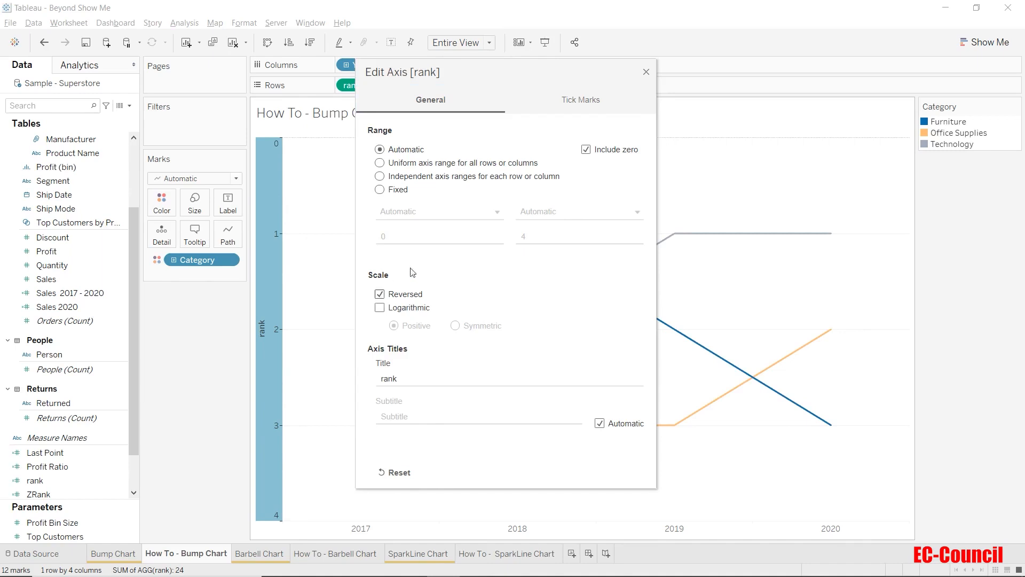
click(646, 72)
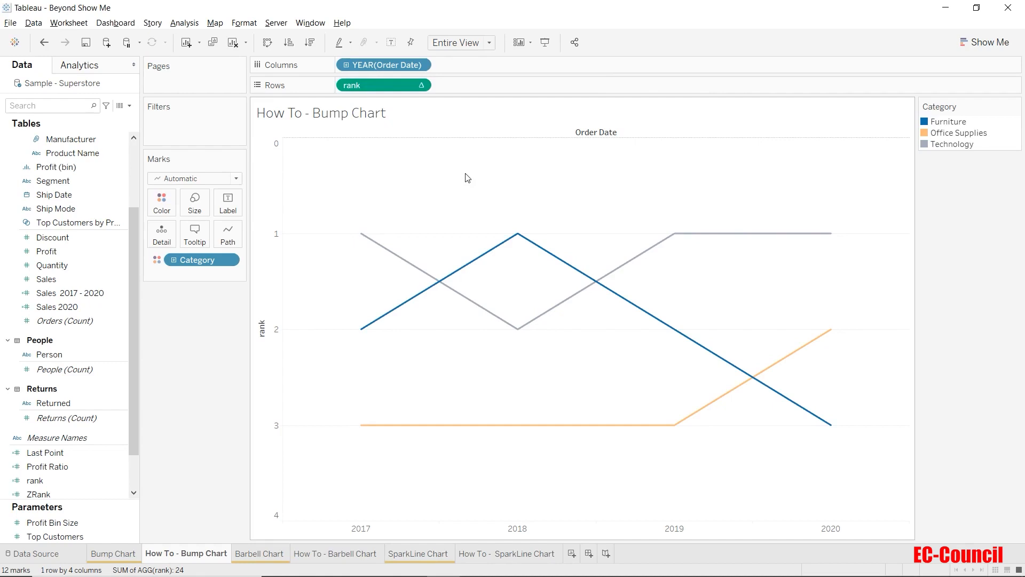
click(115, 555)
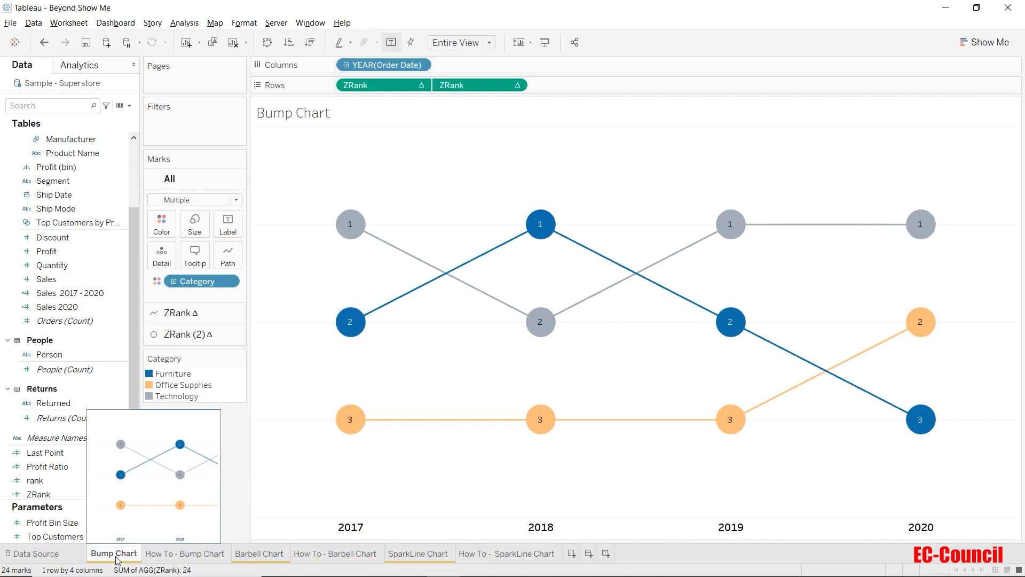
click(168, 553)
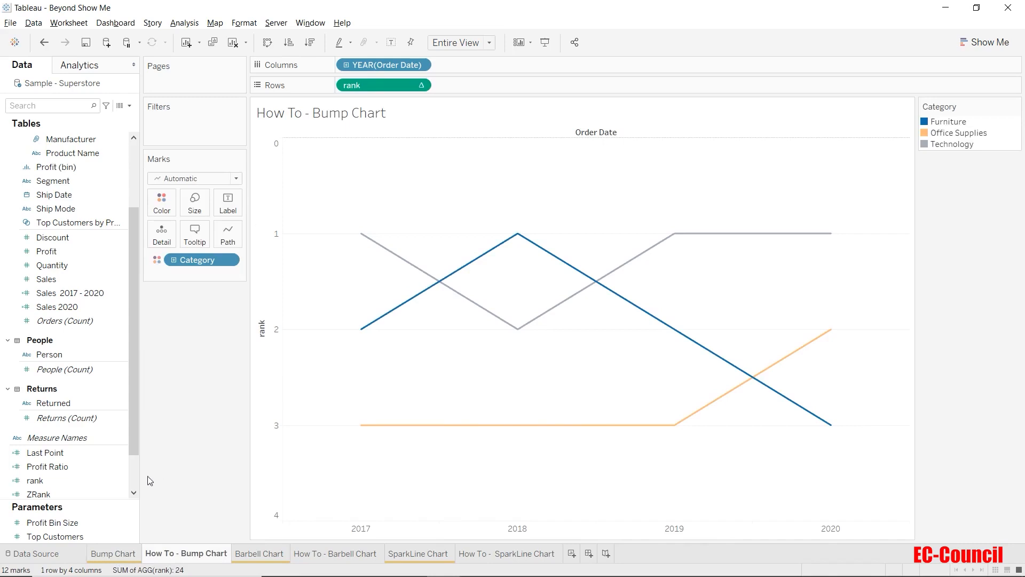
drag(374, 86, 474, 84)
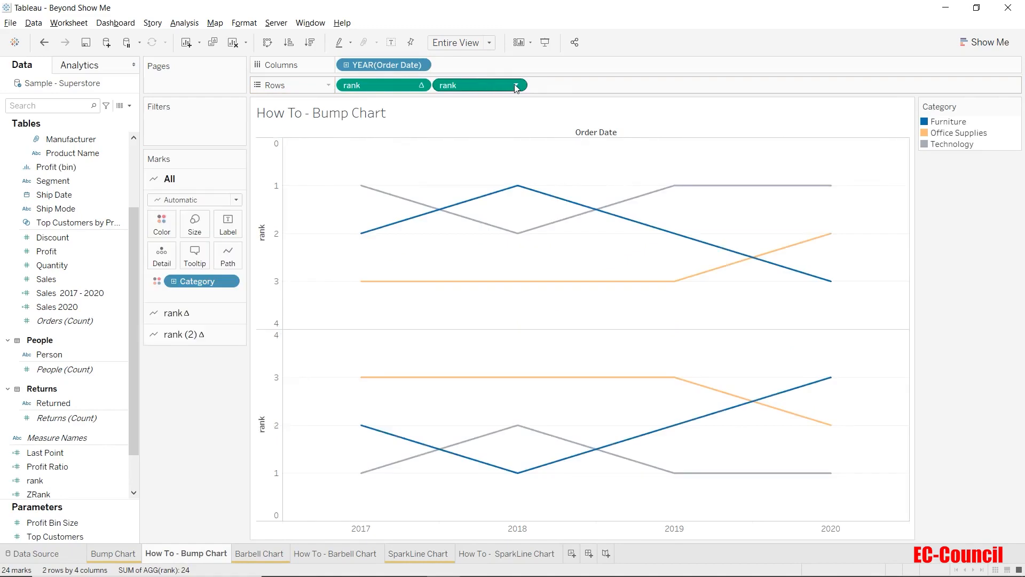
click(516, 85)
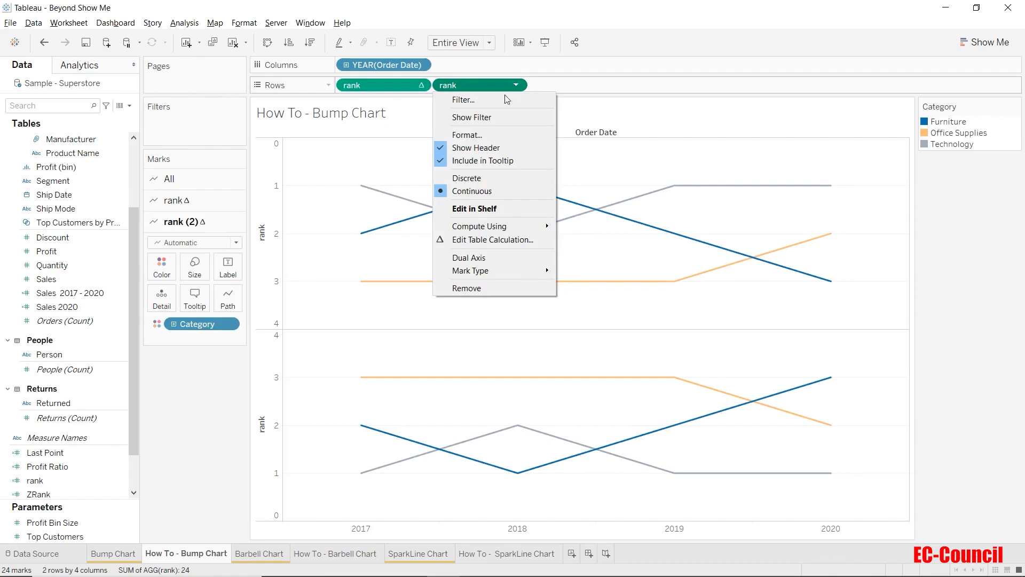
click(219, 404)
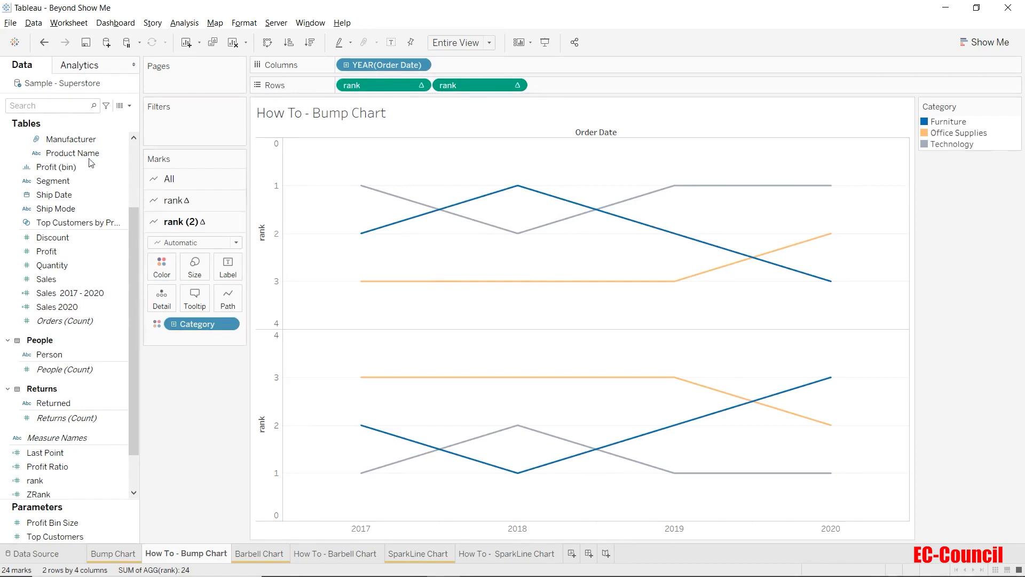
click(50, 45)
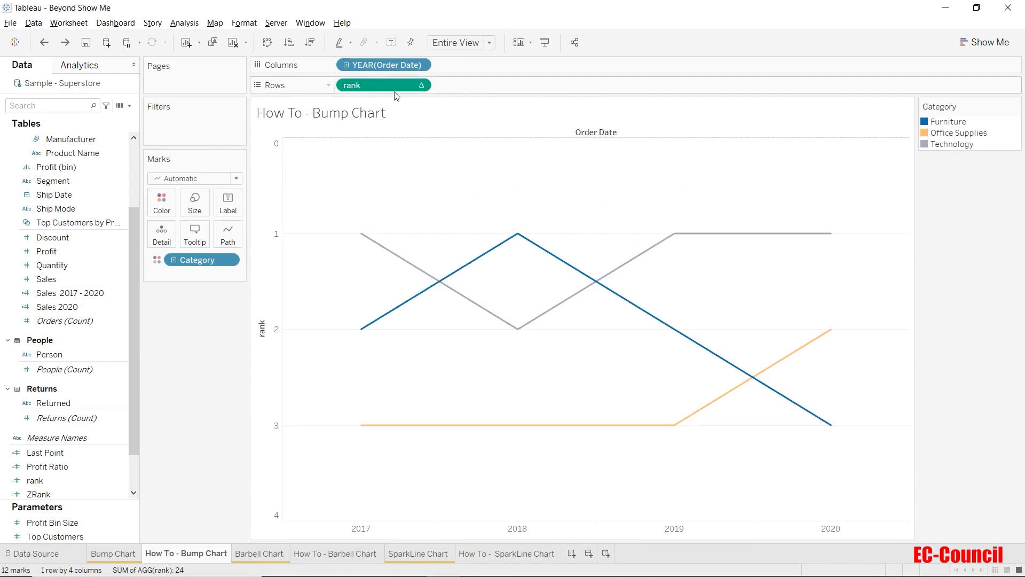
Step: Duplicate the rank field on Rows and set the mark type of the second rank to Circle
drag(392, 89, 491, 87)
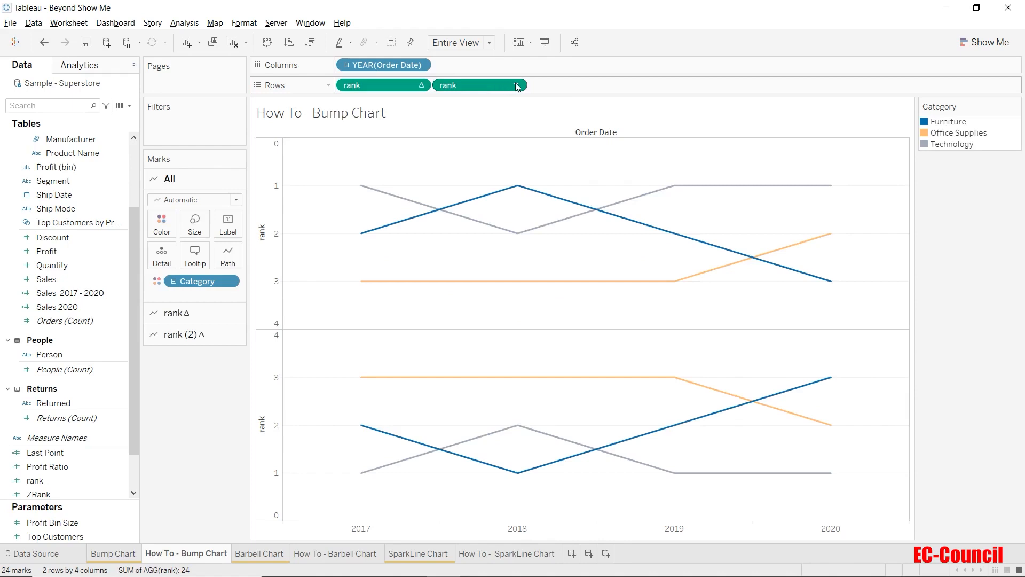
click(182, 335)
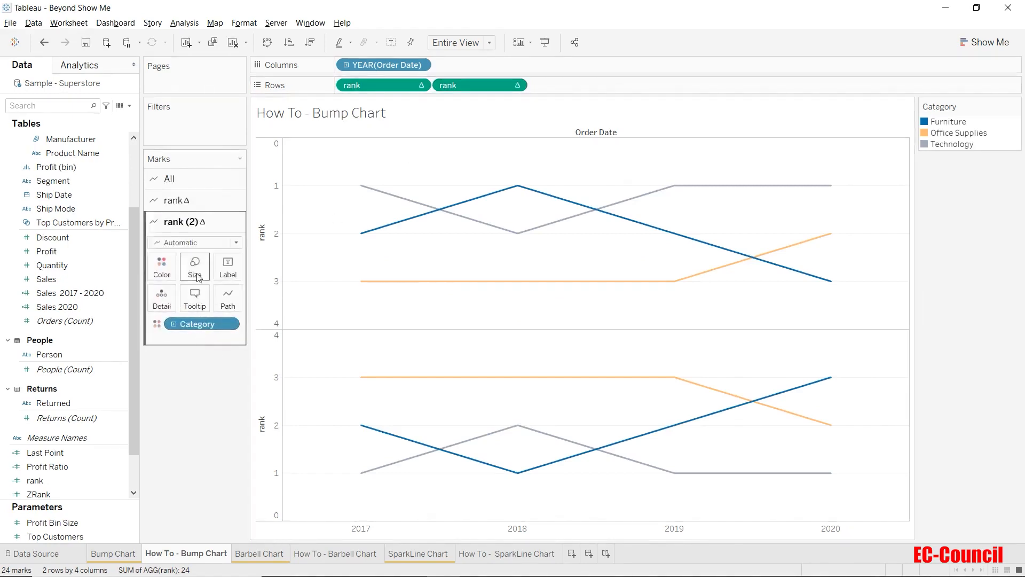
click(192, 242)
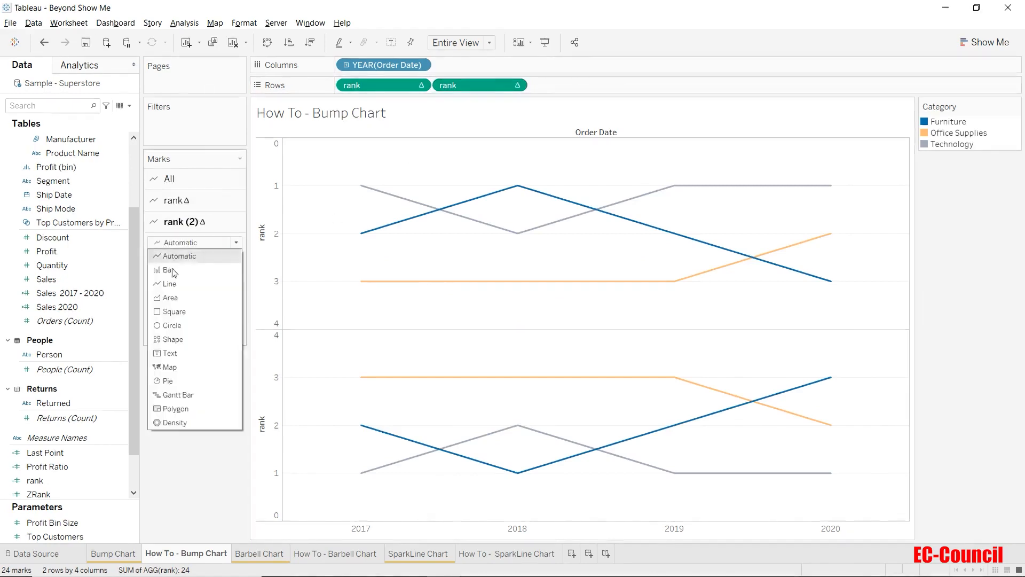
click(173, 325)
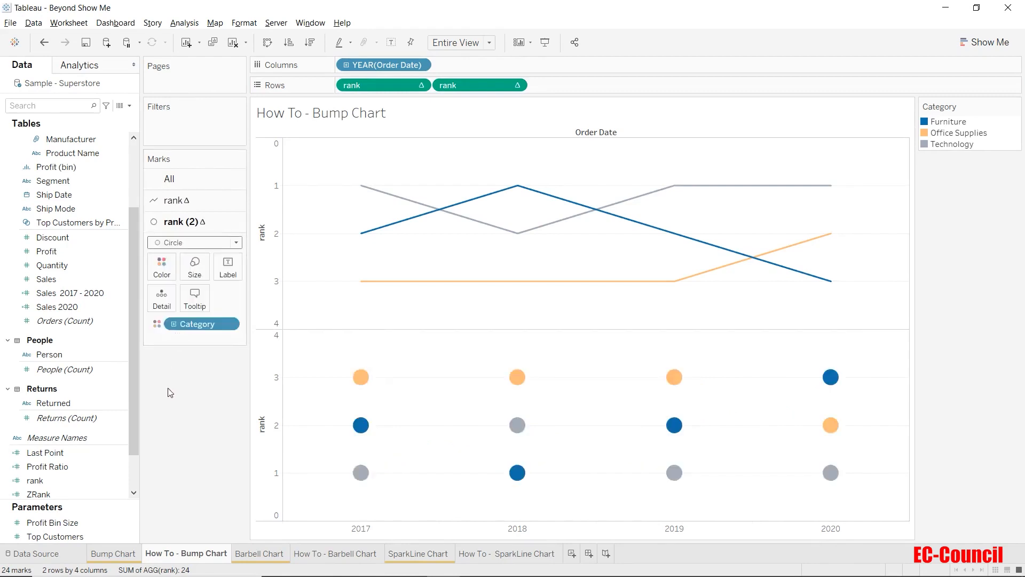
Step: Reverse the scale of the second rank axis, which belongs to the circle marks
right_click(280, 402)
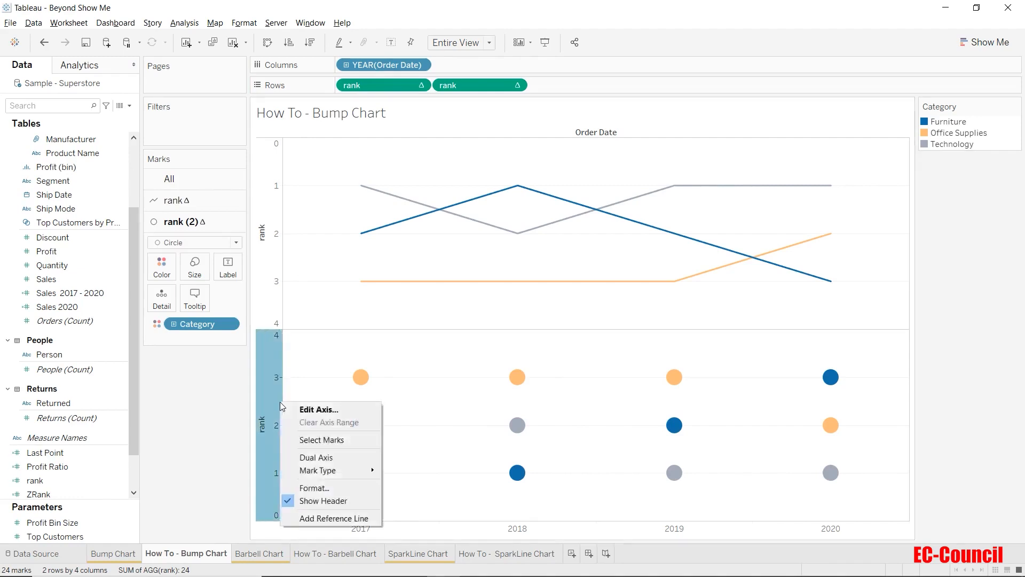
click(319, 409)
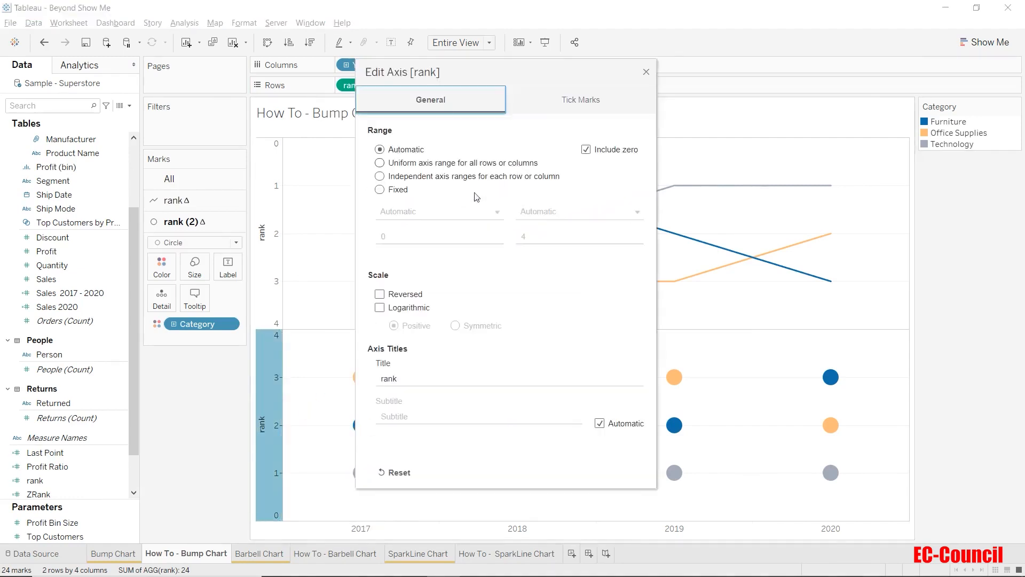
click(380, 295)
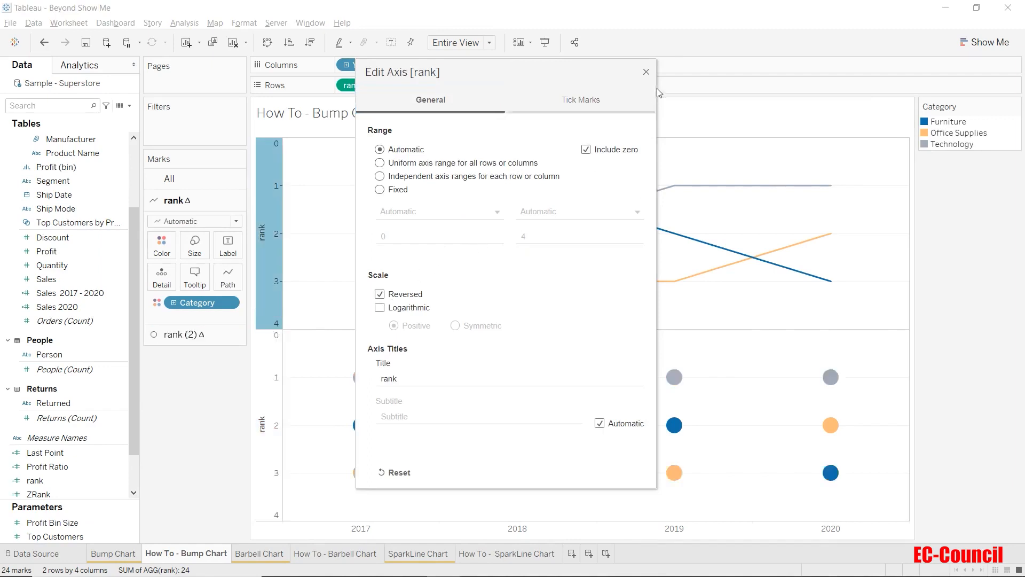
click(646, 72)
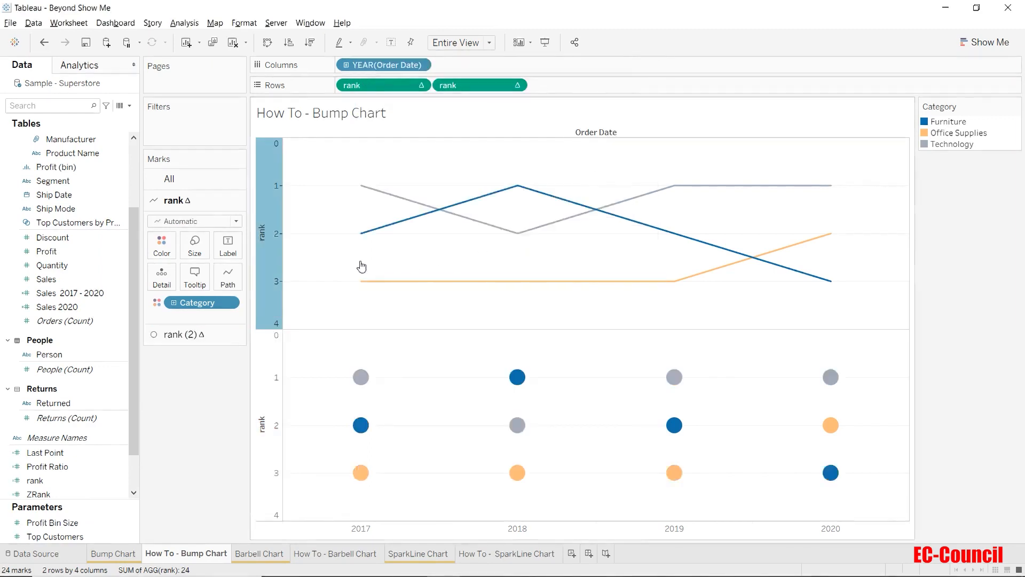
click(211, 389)
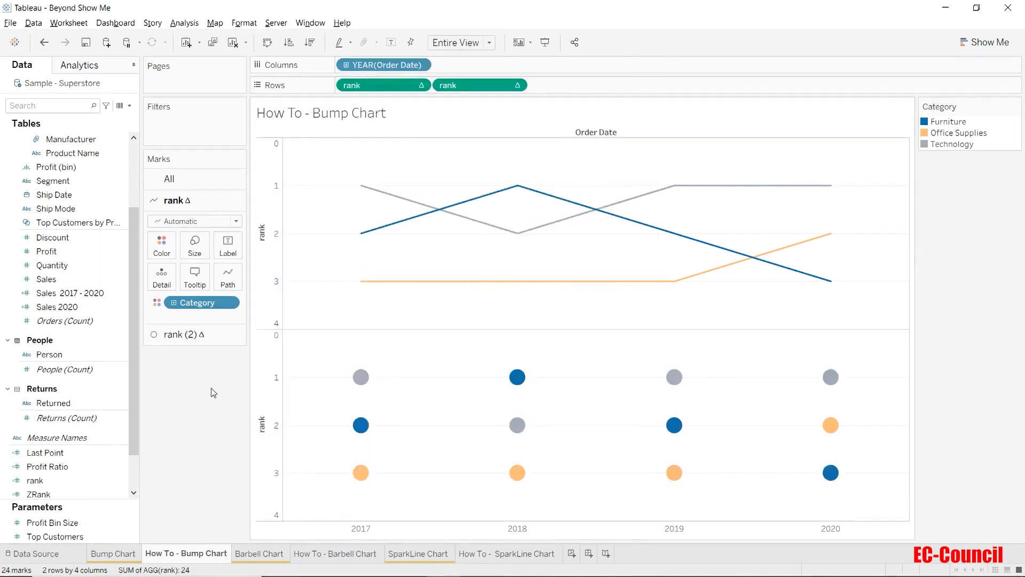
Step: Enlarge the circle marks of the second rank slightly
click(184, 334)
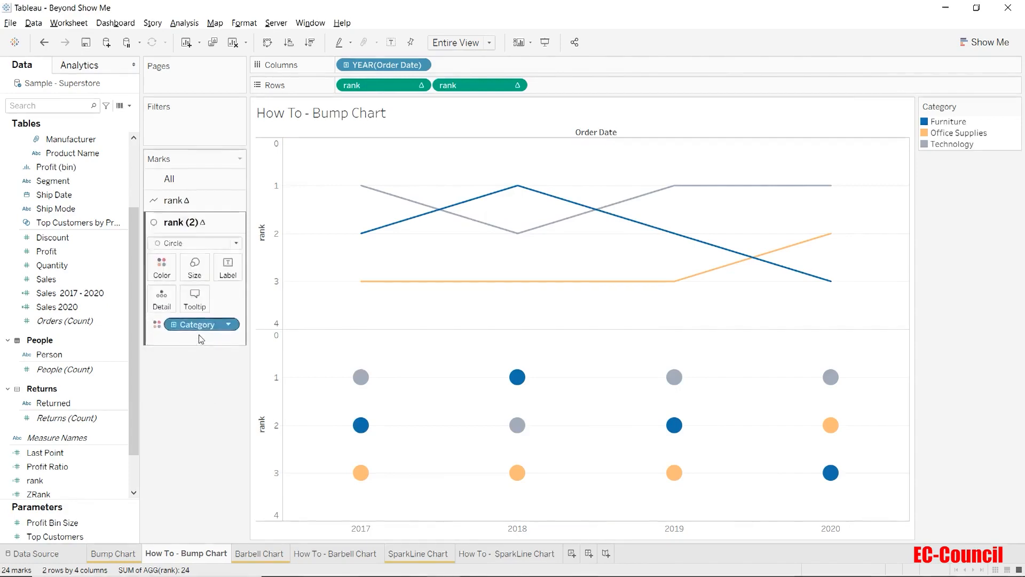
click(194, 267)
drag(211, 298, 223, 298)
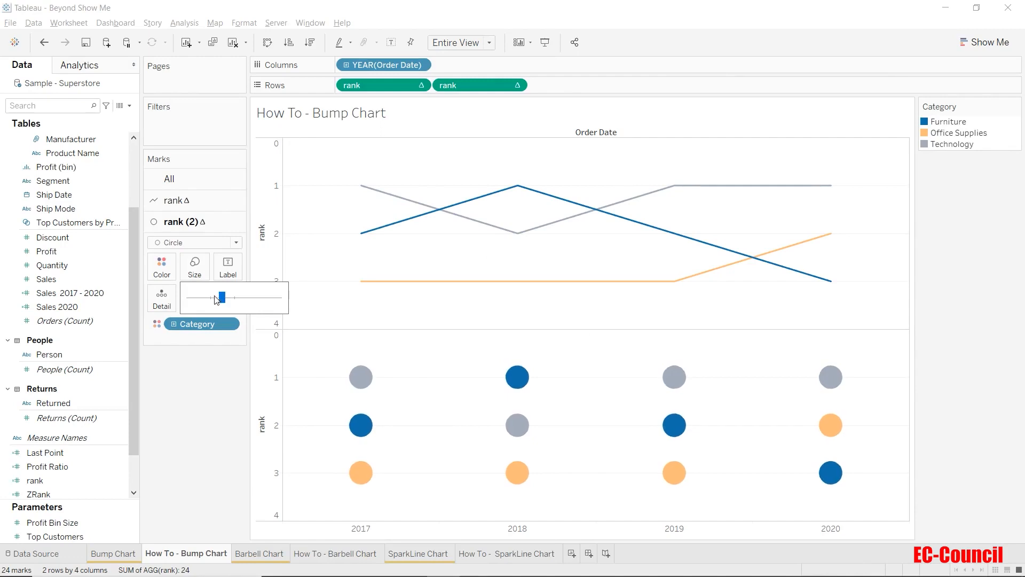
Step: Show mark labels on the second rank's circles and align them Middle Center
click(229, 270)
click(254, 295)
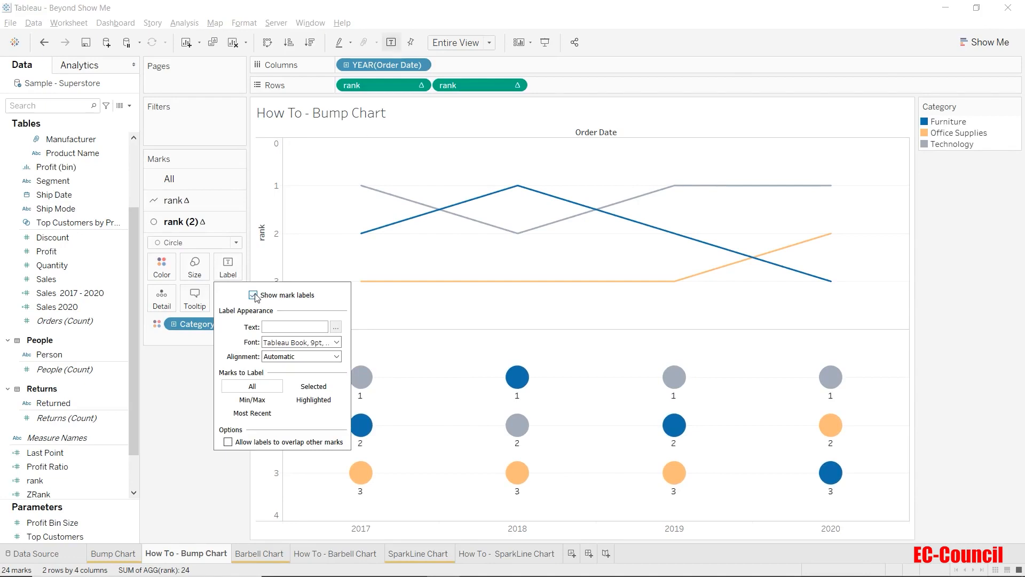
click(287, 357)
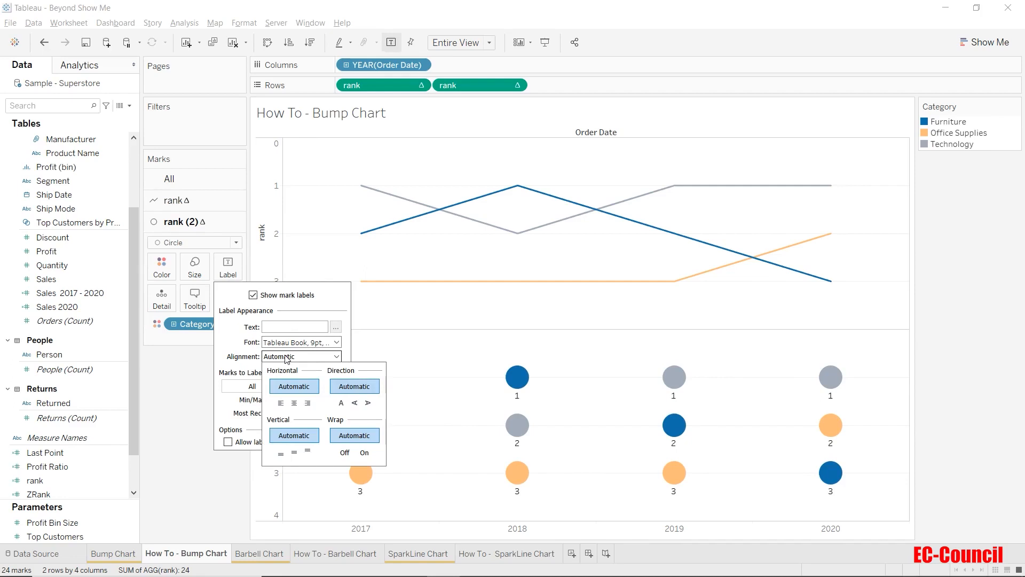
click(294, 403)
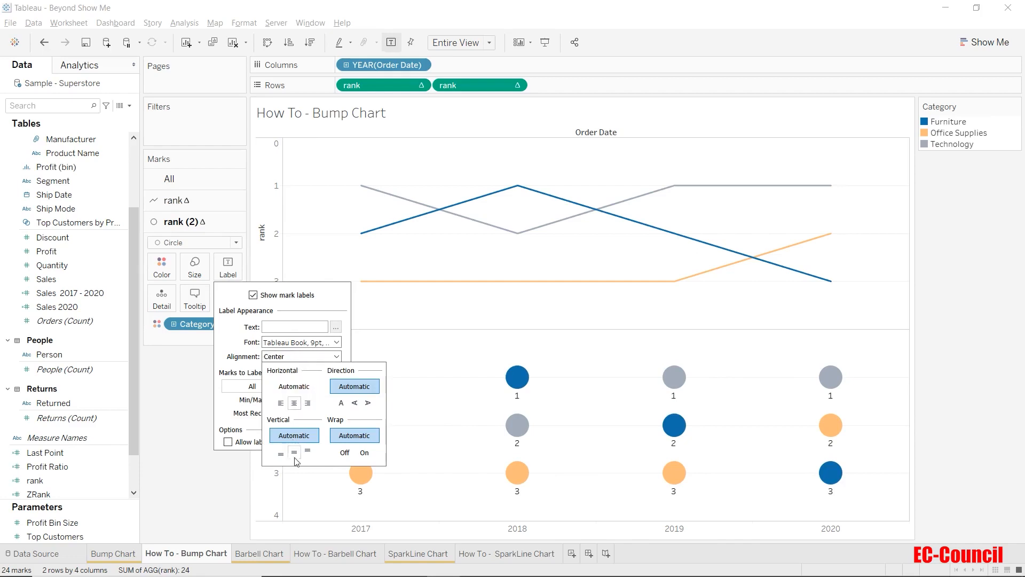
click(294, 452)
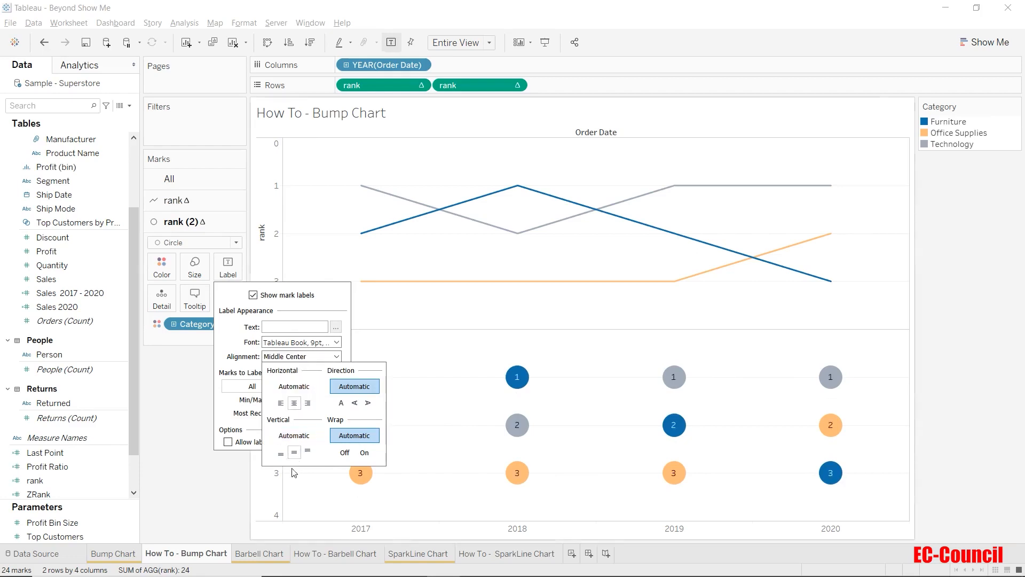
click(202, 515)
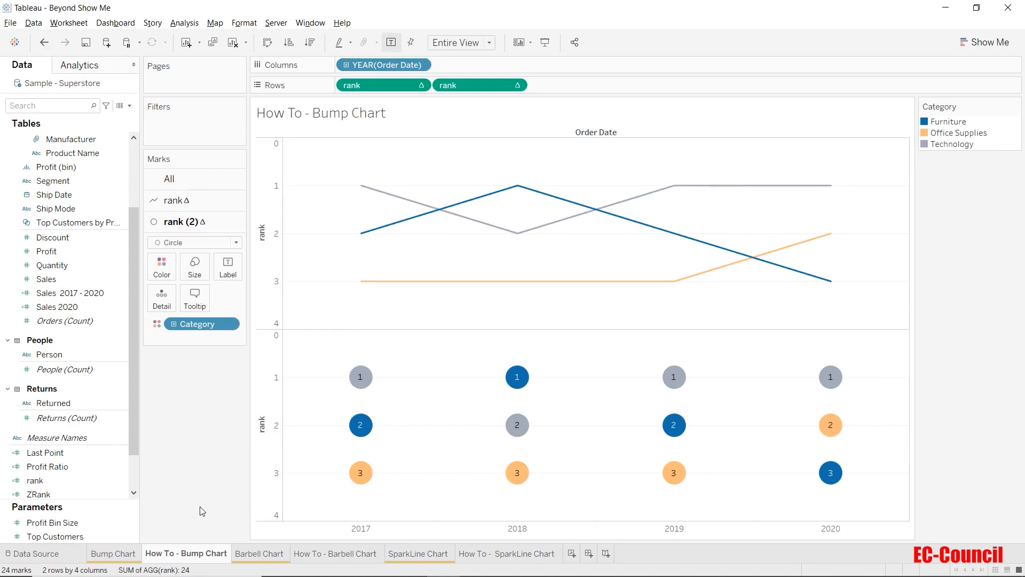
Step: Combine the two rank charts into a dual axis and synchronize the secondary axis
click(516, 87)
click(507, 258)
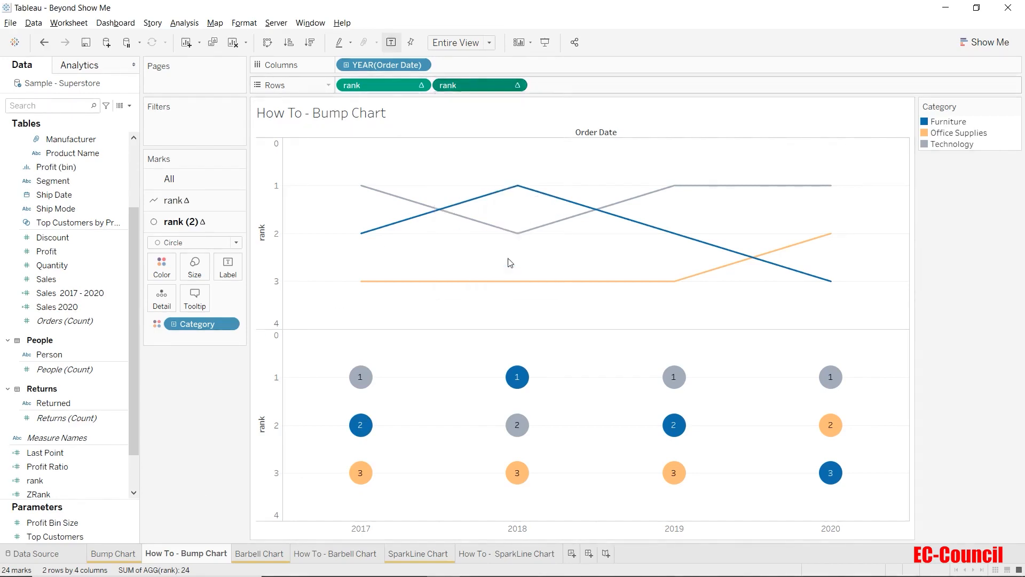
right_click(897, 190)
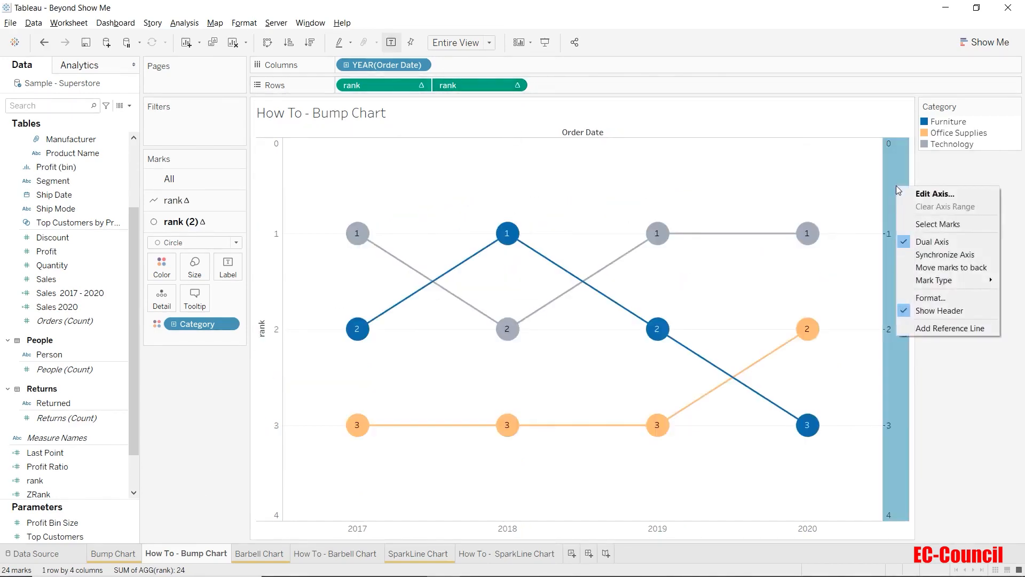
click(917, 255)
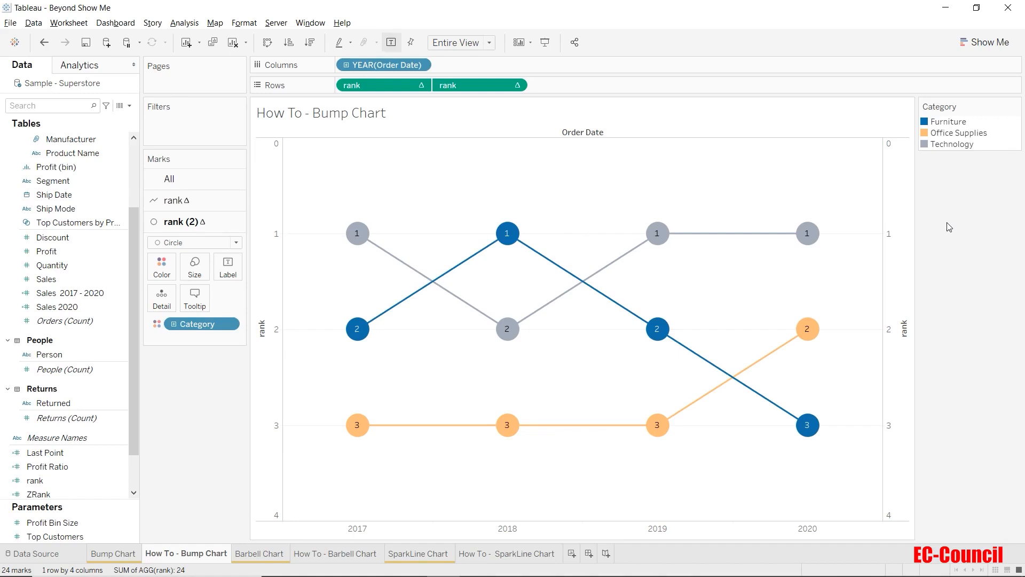
Step: Hide the header of the secondary rank axis
right_click(889, 213)
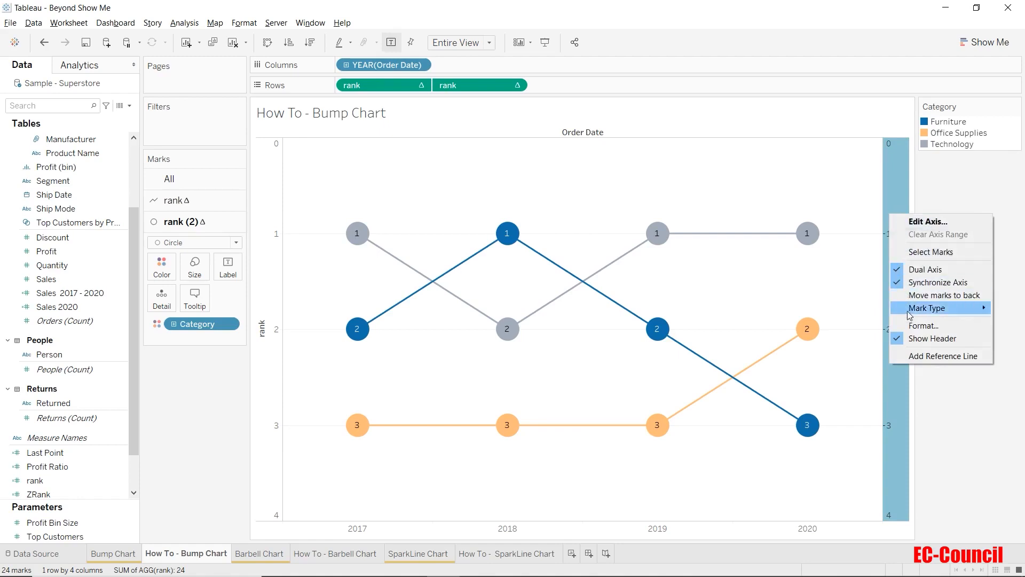
click(915, 339)
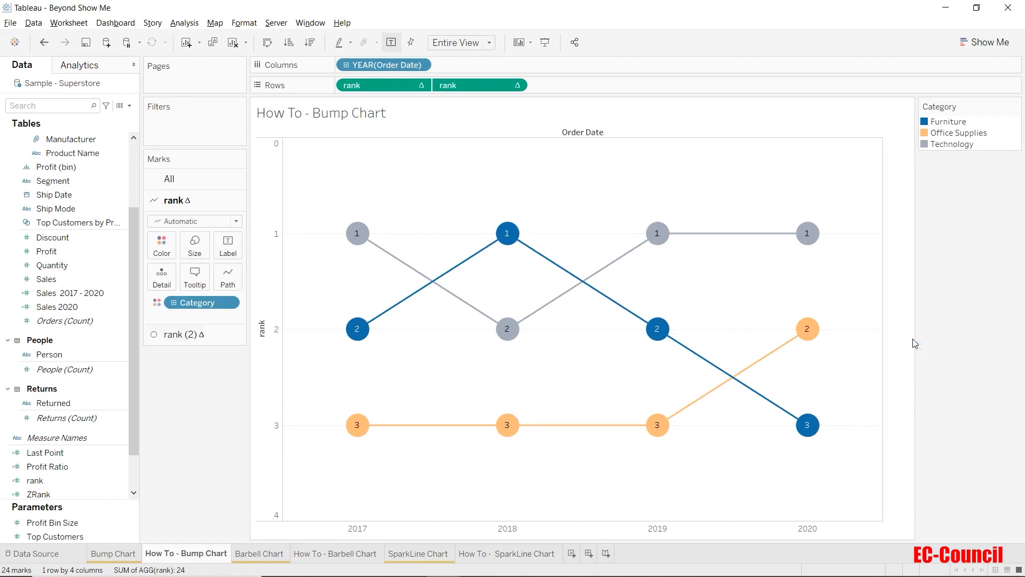
Step: Hide the remaining rank axis header and the Order Date field label for columns
right_click(258, 283)
click(281, 398)
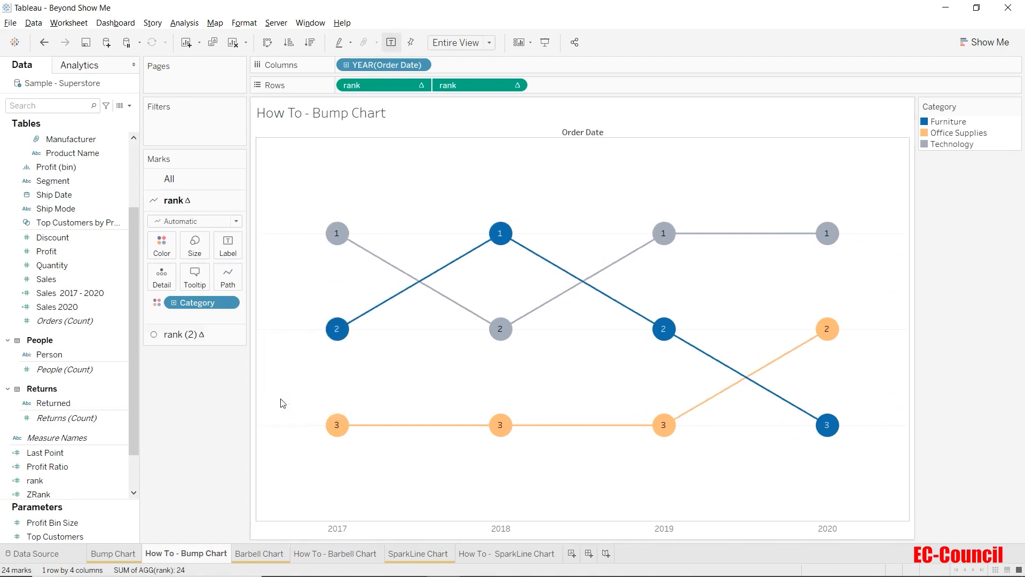
right_click(498, 134)
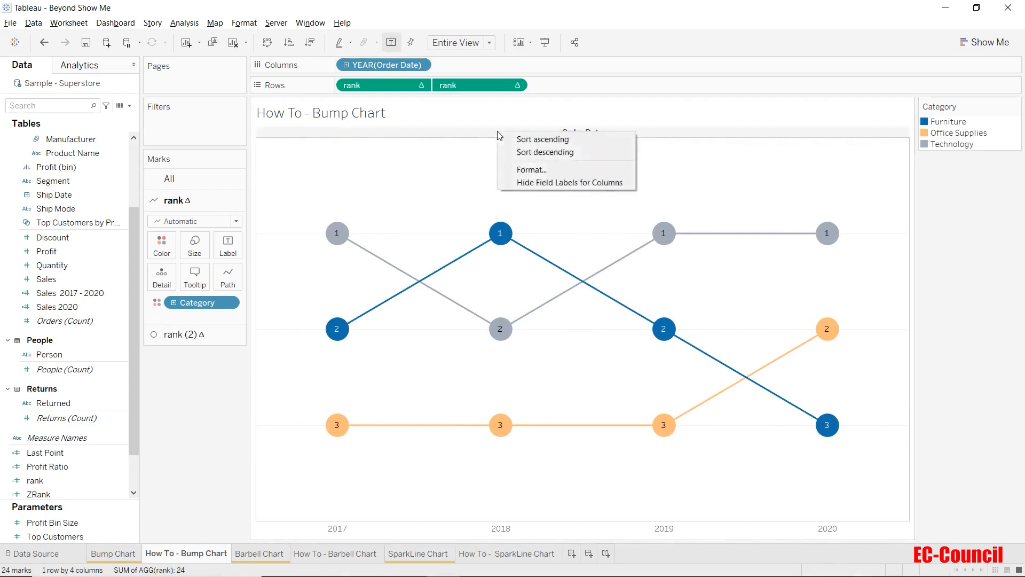
click(514, 183)
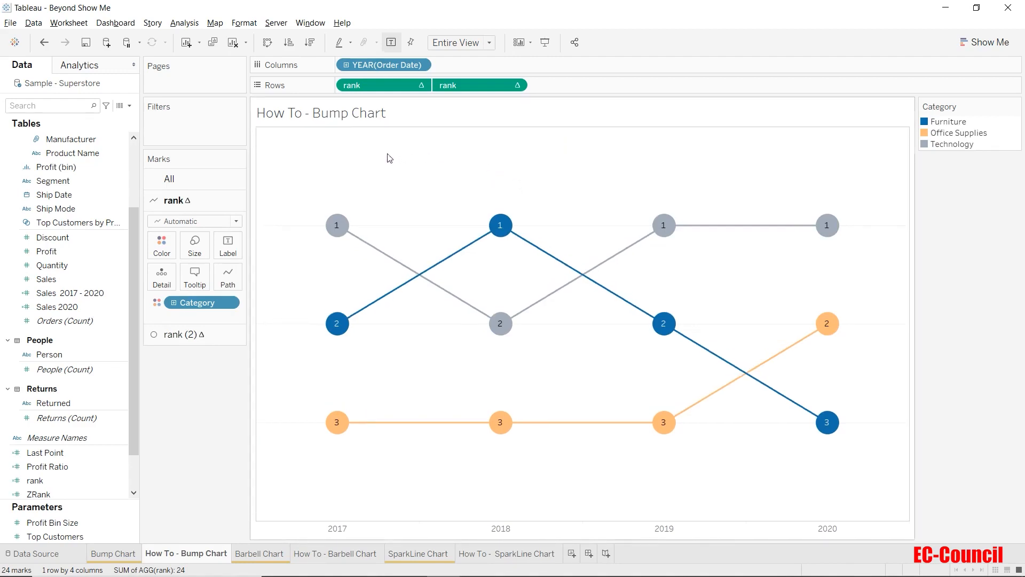
Step: In the worksheet's border formatting, set the Grand Total pane and header borders to None
right_click(445, 190)
click(472, 252)
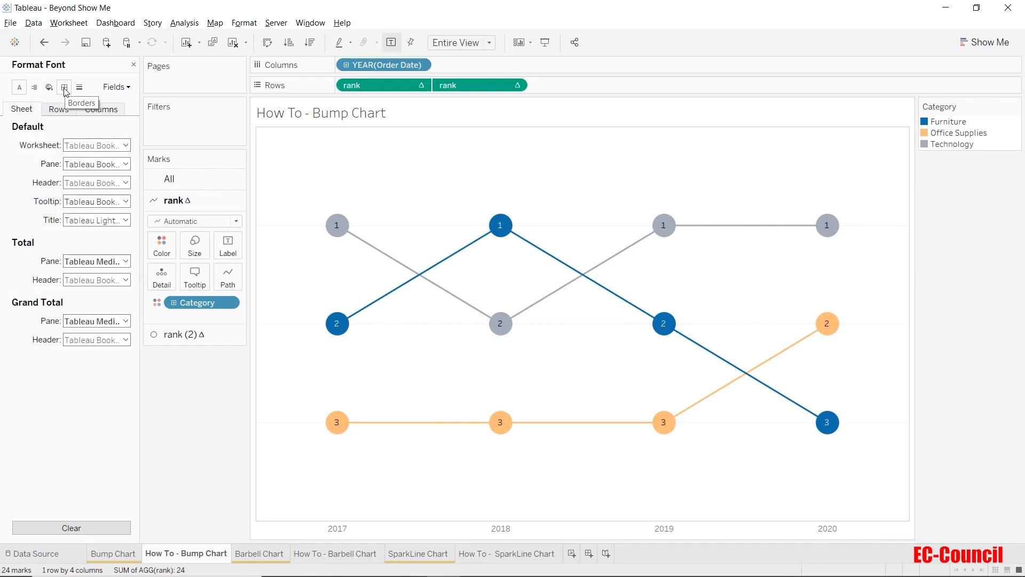
click(64, 87)
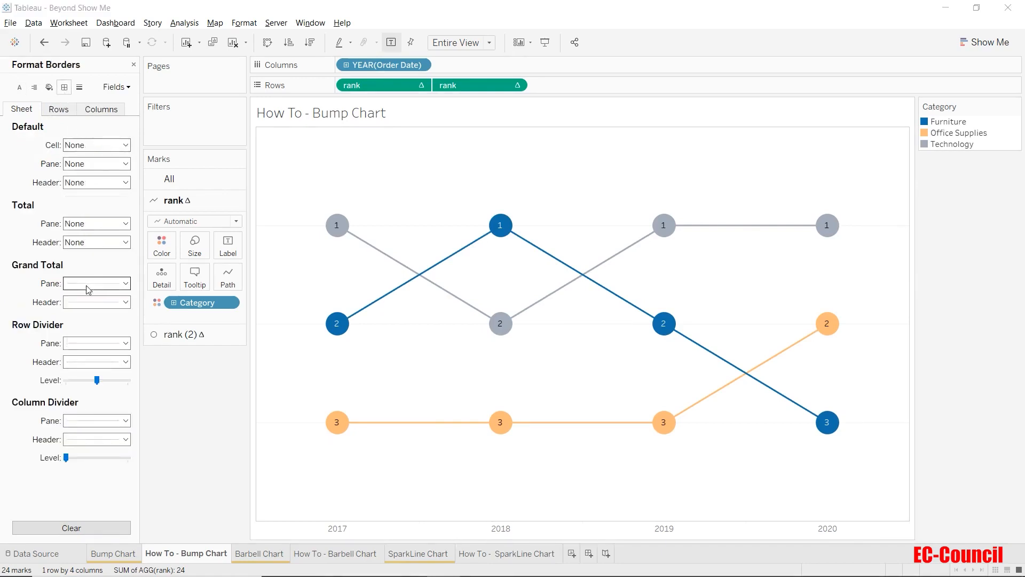
click(88, 289)
click(102, 298)
click(85, 302)
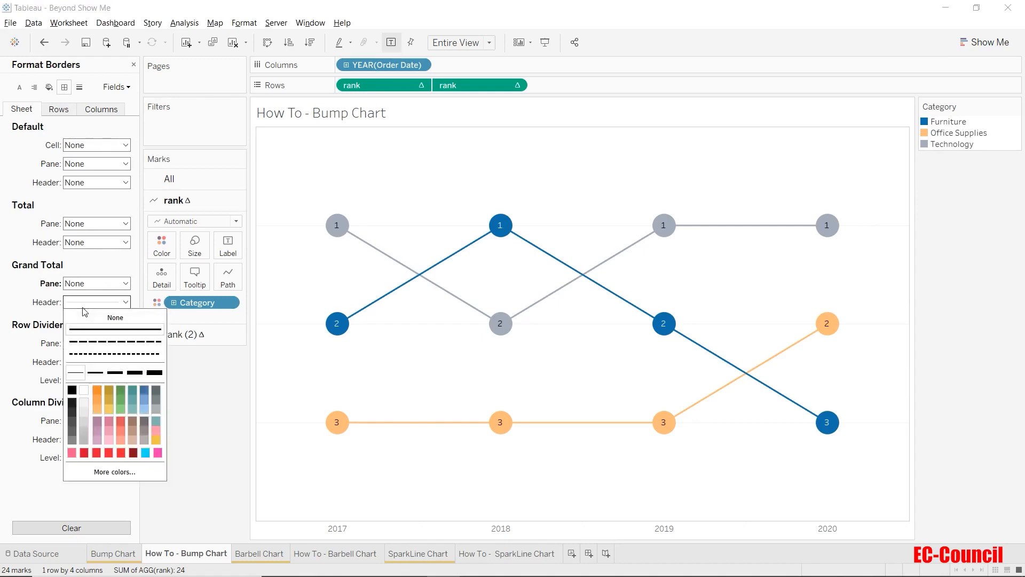
click(115, 317)
Step: Set the pane borders of the Row Divider and Column Divider to None
click(94, 343)
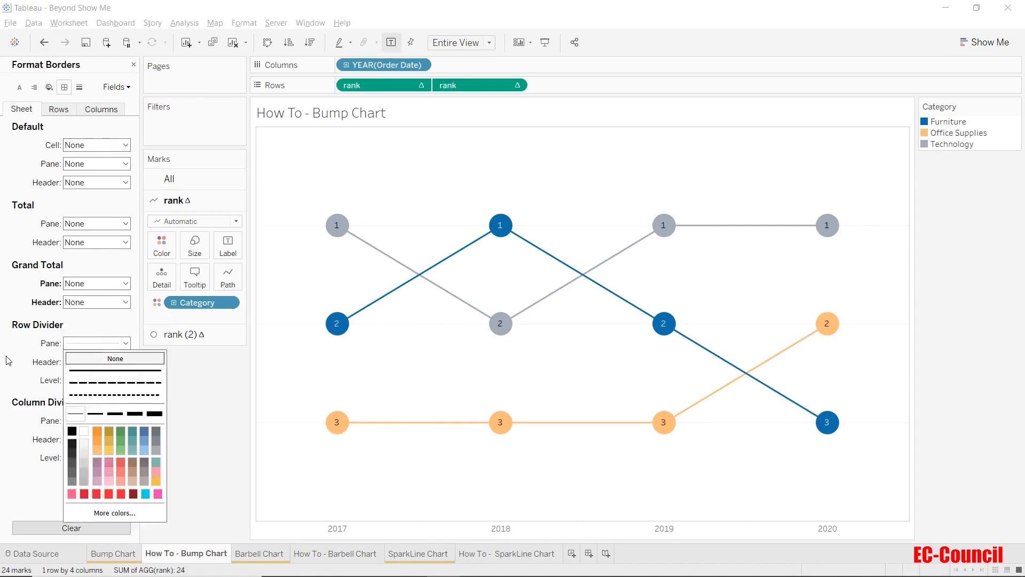
click(115, 358)
click(93, 420)
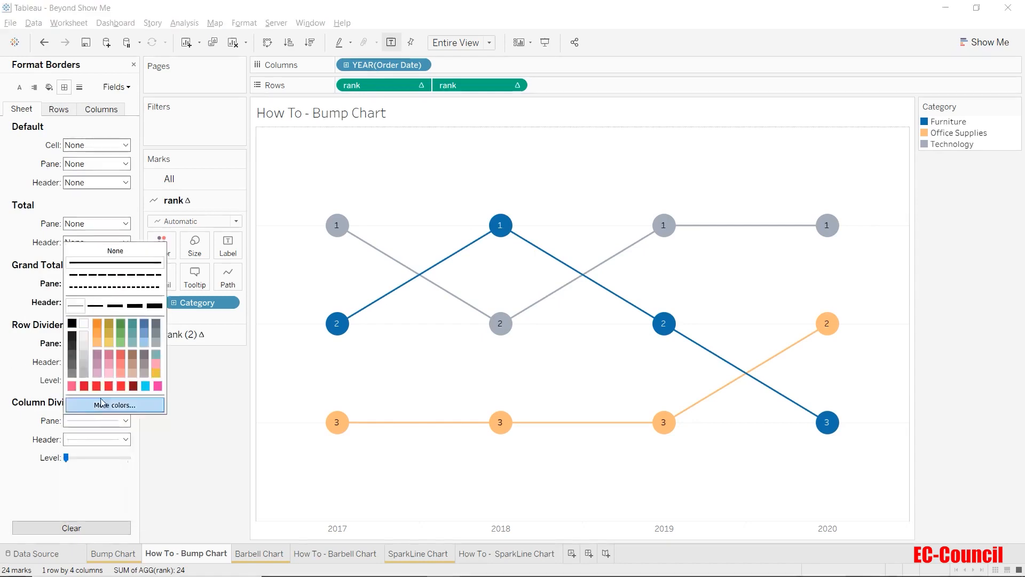
click(115, 251)
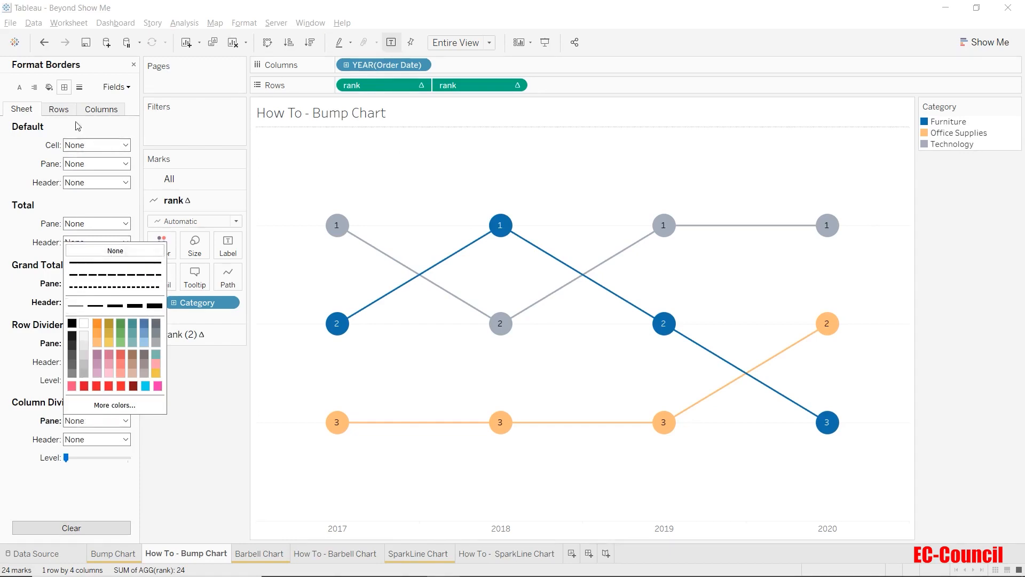
Step: In the worksheet's line formatting, set the zero lines and trend lines to None
click(79, 88)
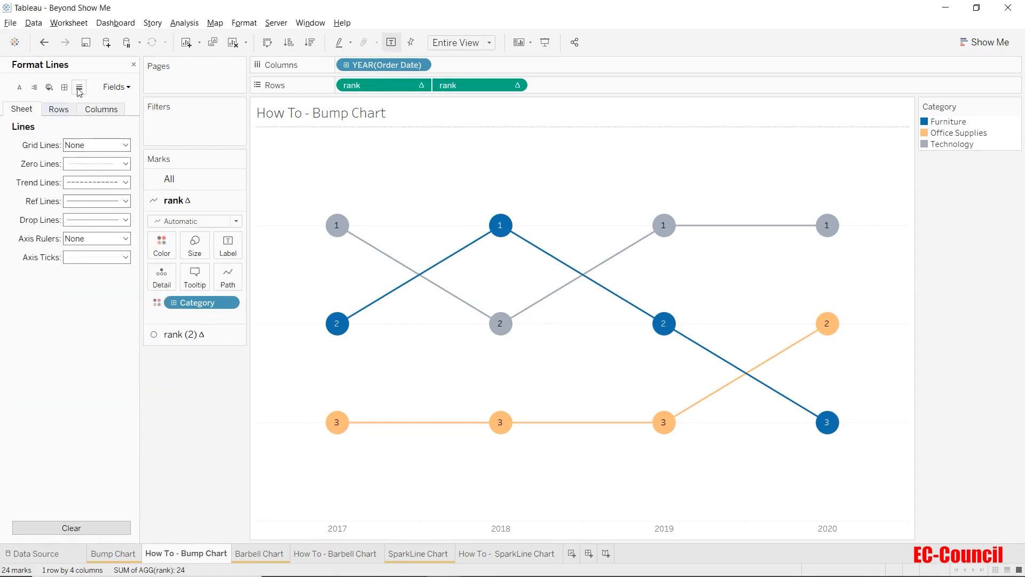
click(83, 163)
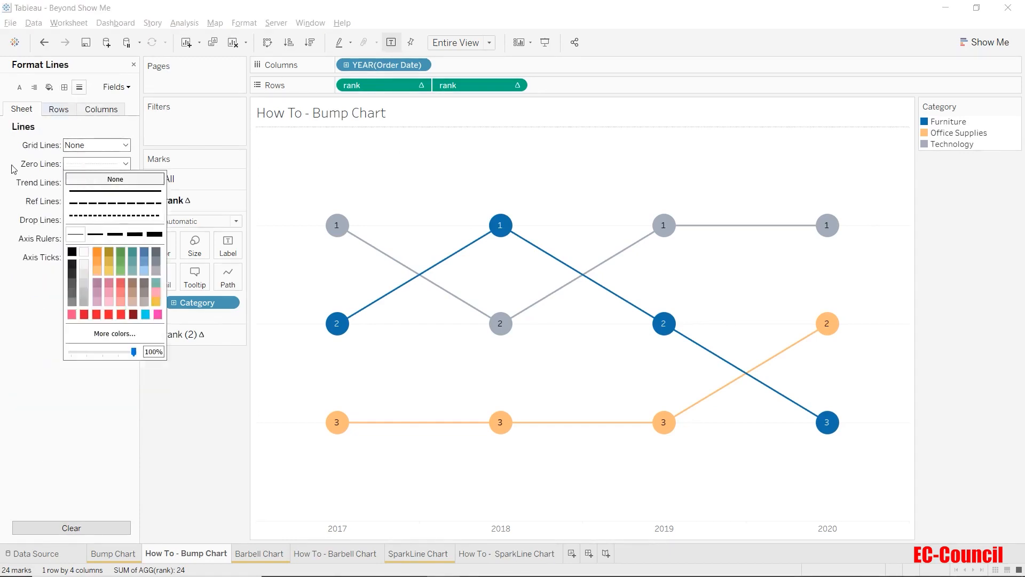
click(84, 175)
click(80, 186)
click(92, 197)
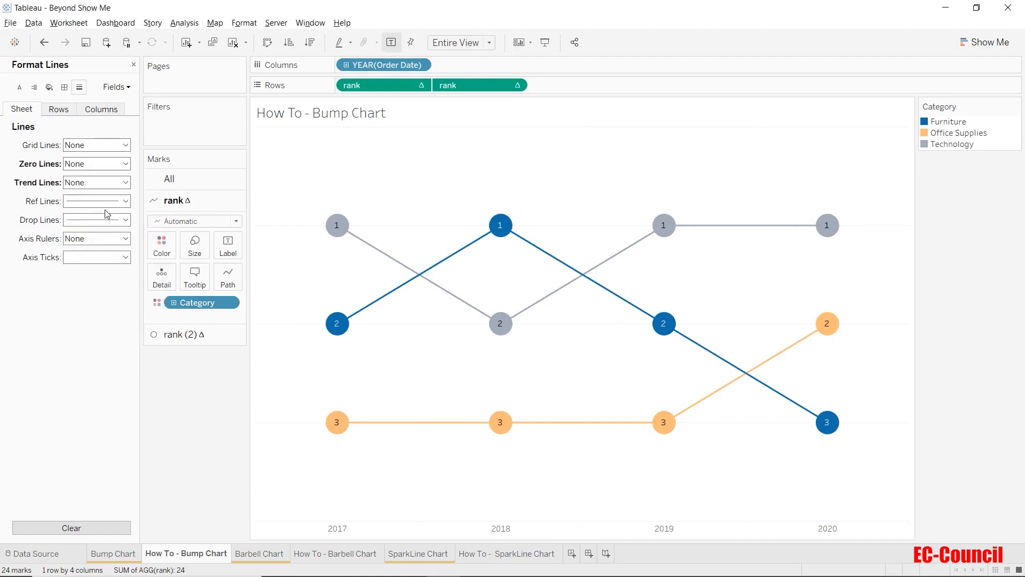
Step: Set the reference lines, drop lines and axis ticks of the sheet to None
click(100, 203)
click(115, 216)
click(81, 220)
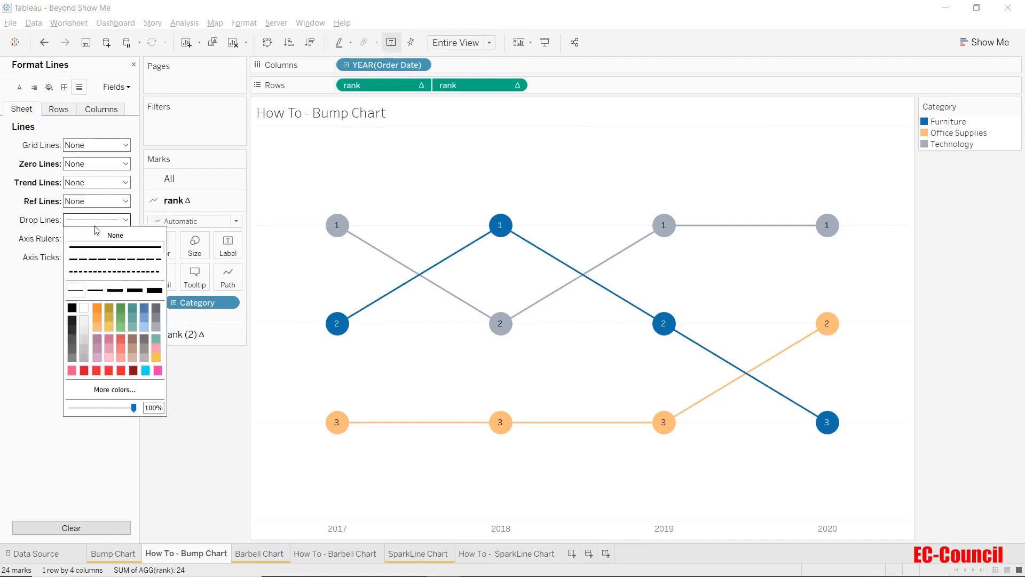
click(85, 235)
click(78, 260)
click(84, 271)
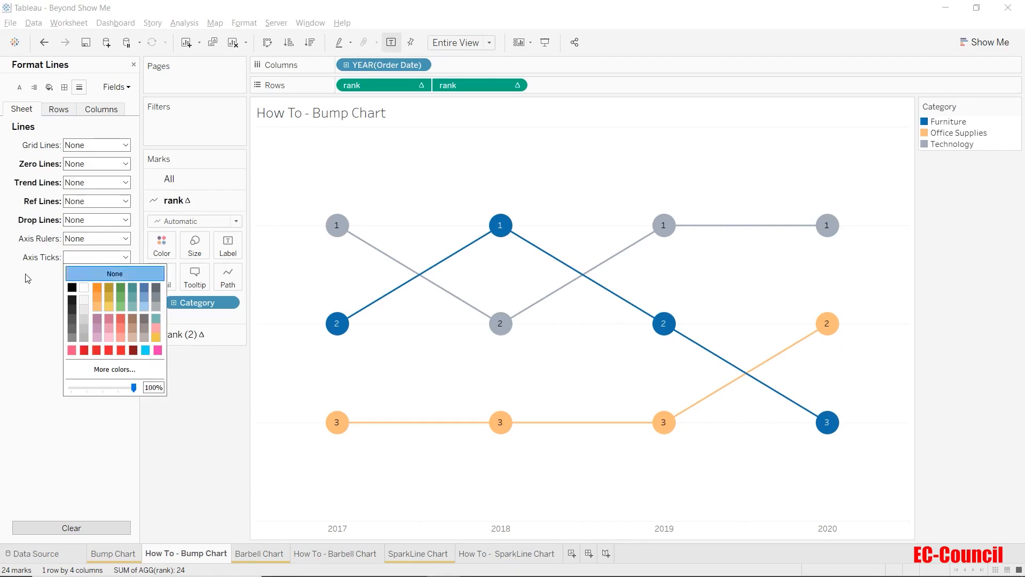